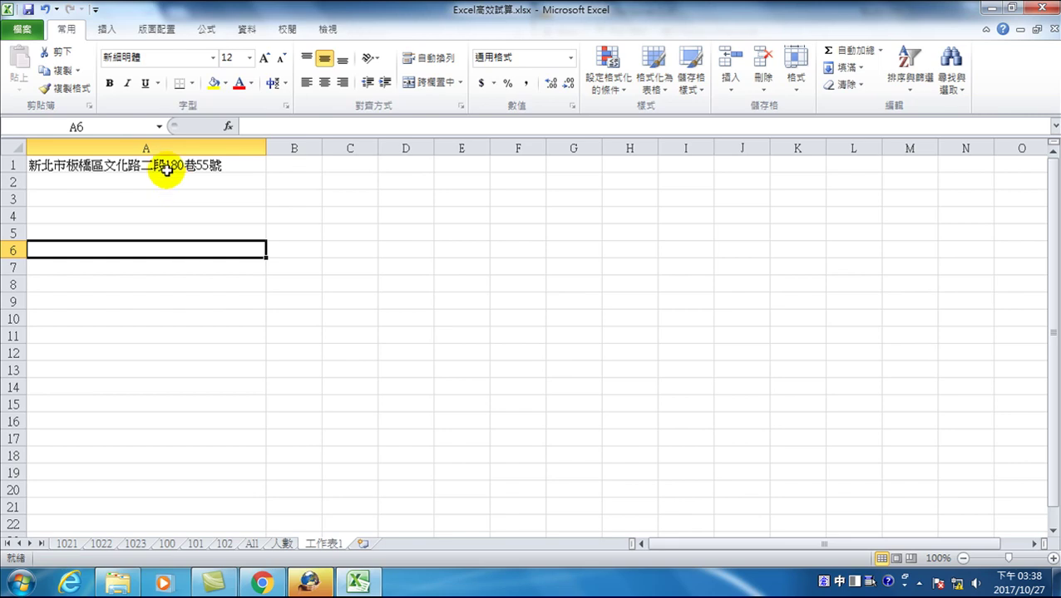
# Fill the A1 address down to A10 so the numbers run 巷55號 to 巷64號, then select A2
pyautogui.click(168, 165)
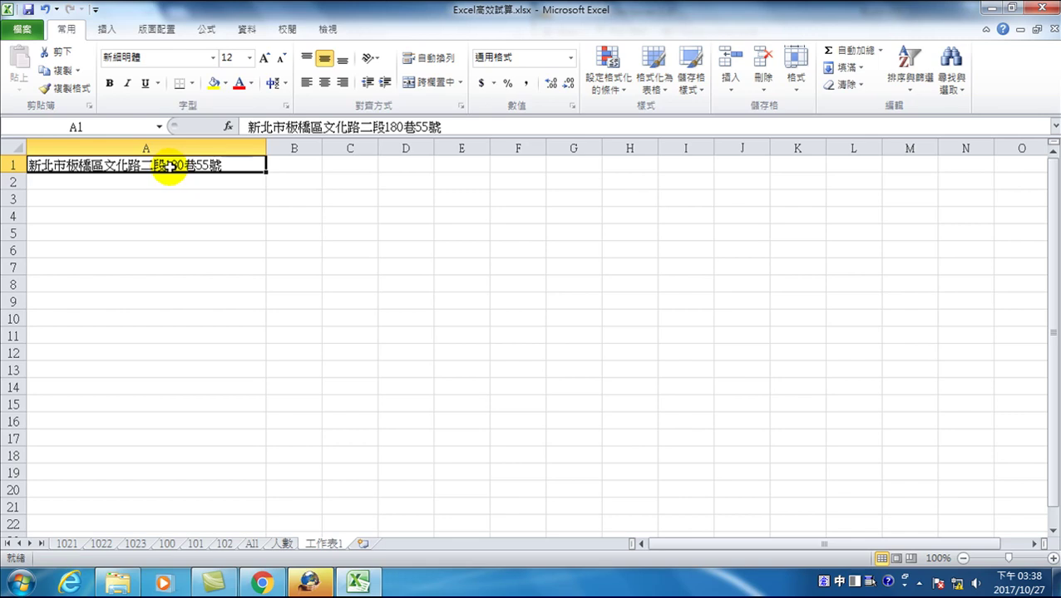
pyautogui.moveTo(267, 172)
pyautogui.mouseDown()
pyautogui.moveTo(264, 363)
pyautogui.moveTo(260, 330)
pyautogui.mouseUp()
pyautogui.click(95, 192)
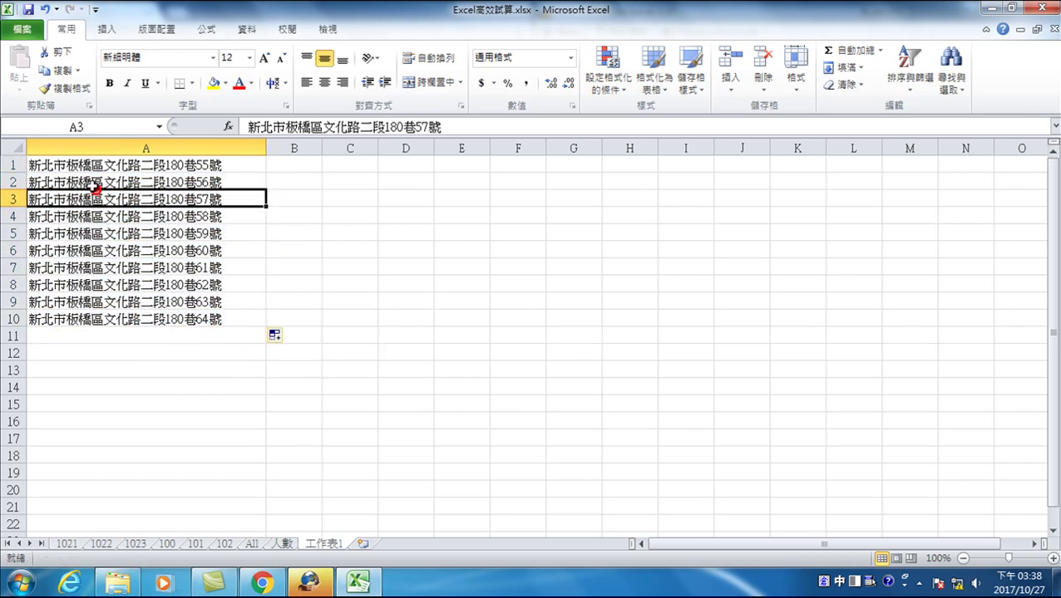
pyautogui.click(83, 182)
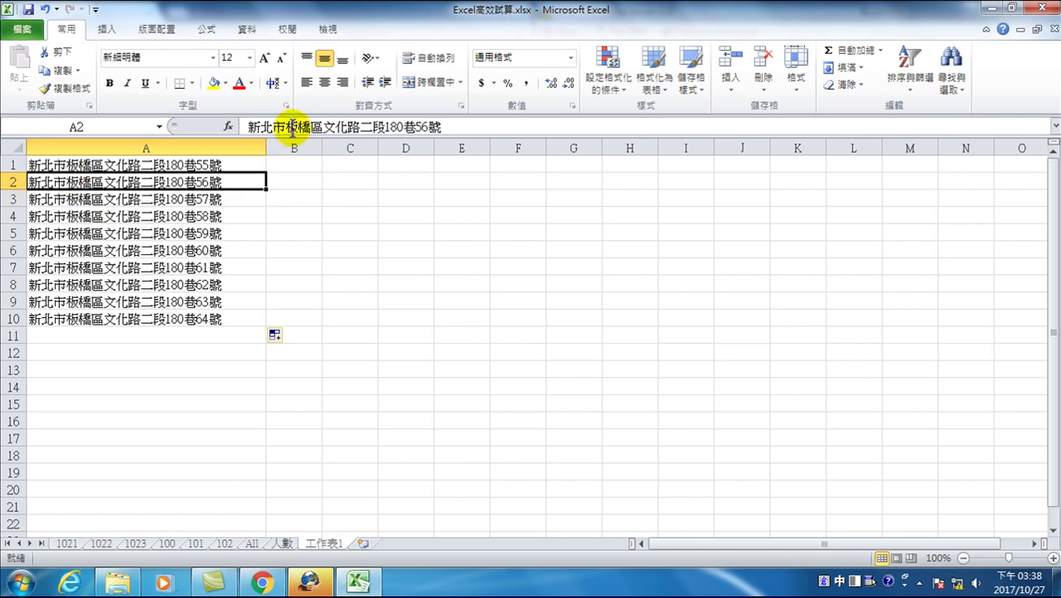
pyautogui.moveTo(285, 127); pyautogui.dragTo(309, 127)
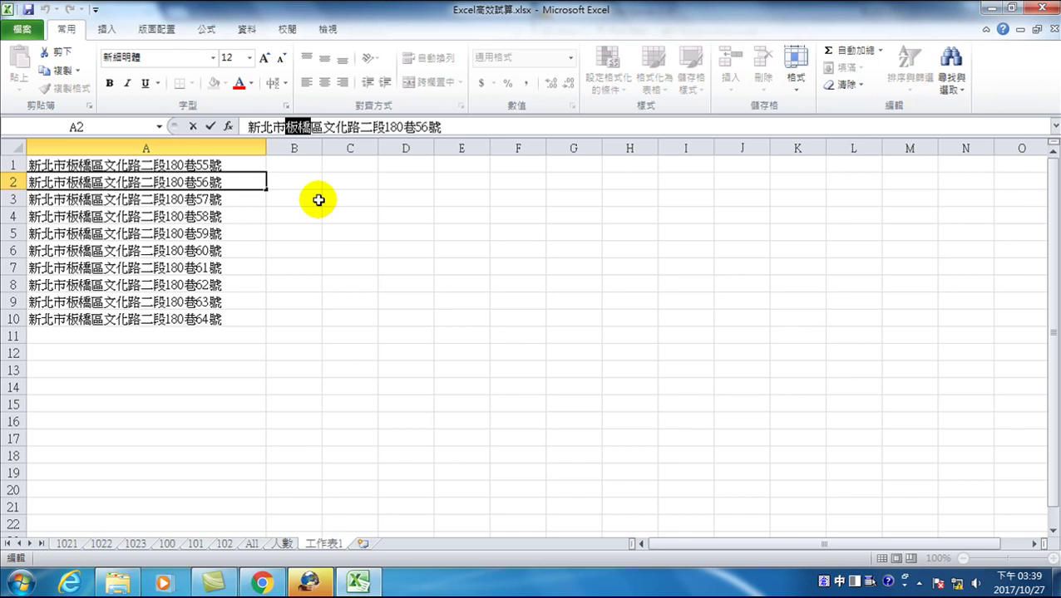
pyautogui.write('三重')
pyautogui.press('Escape')
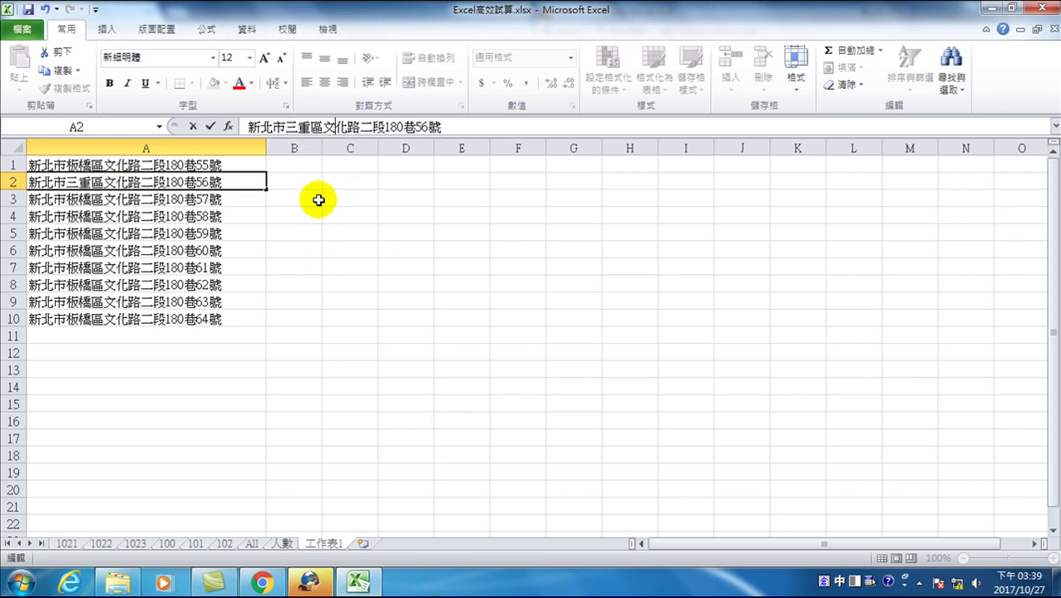
pyautogui.write('二')
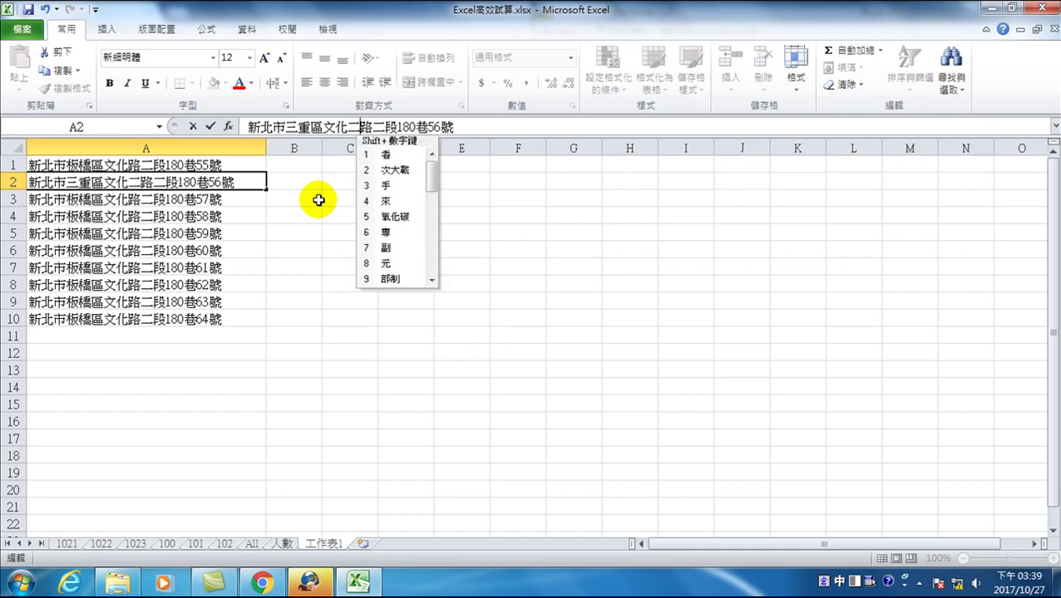
pyautogui.press('Delete')
pyautogui.press('Delete')
pyautogui.press('Delete')
pyautogui.press('Delete')
pyautogui.write('95巷')
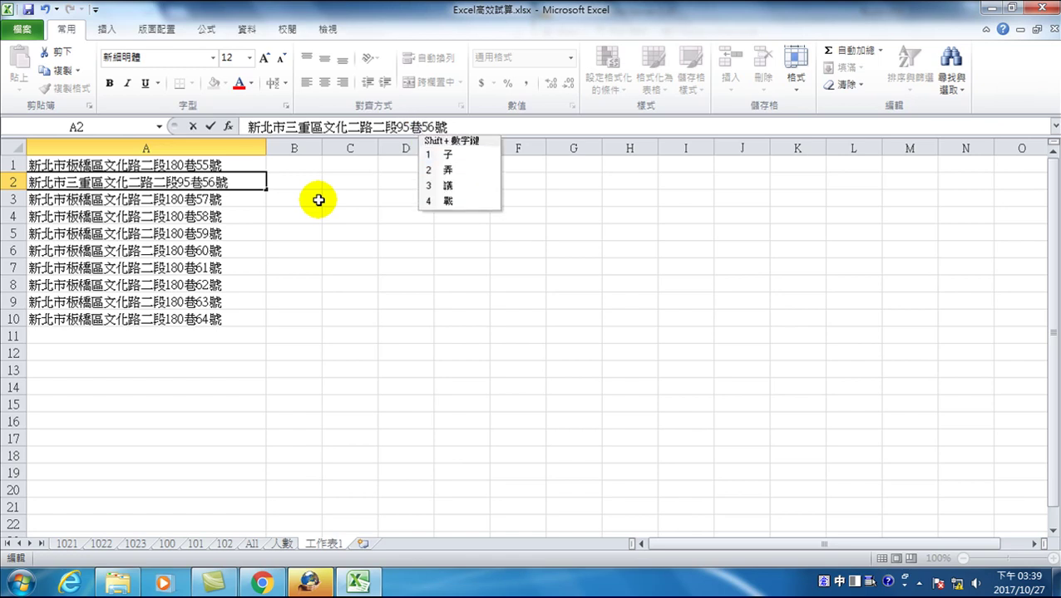
pyautogui.press('Escape')
pyautogui.write('28')
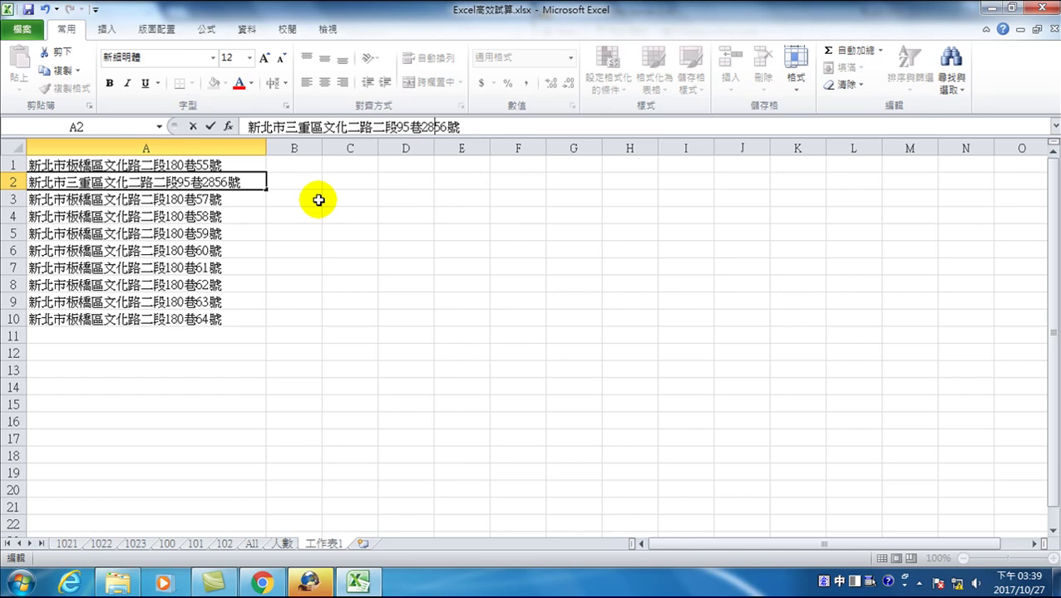
pyautogui.write('弄')
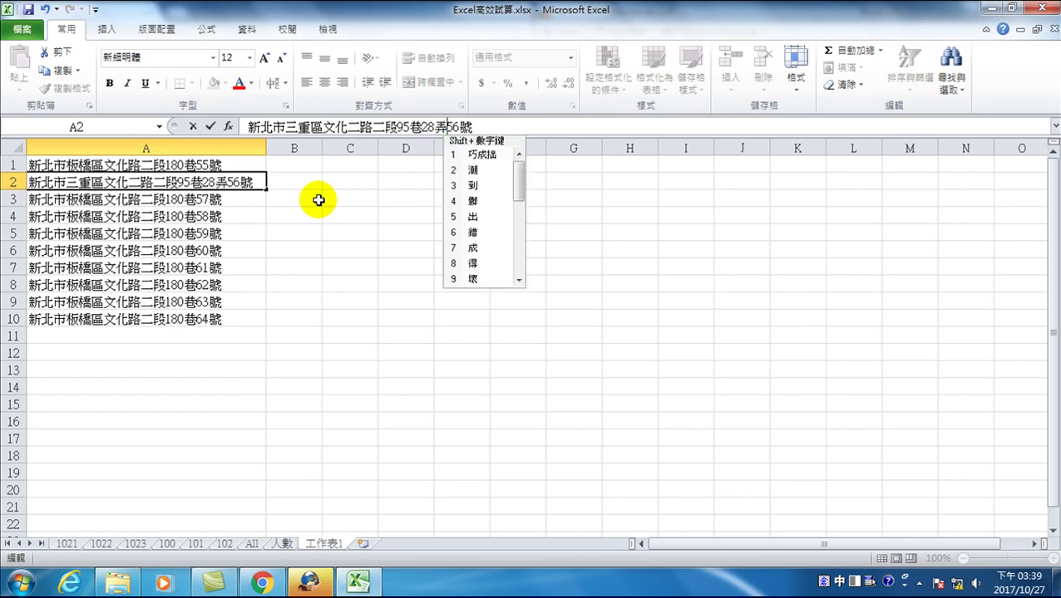
pyautogui.press('Return')
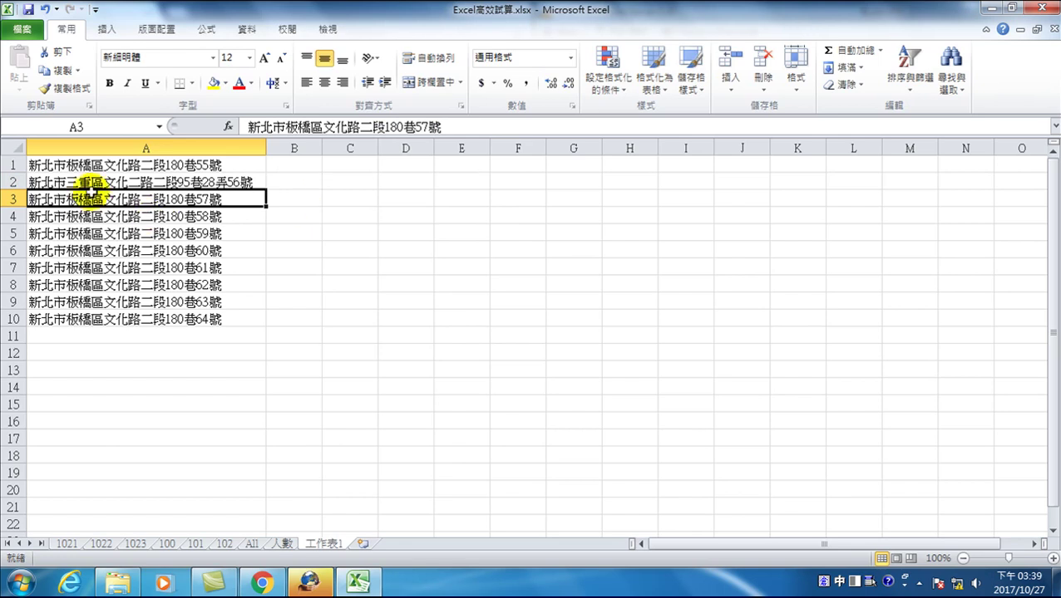
# Change A3's district to 新店區 and delete 文 from A4's road so it reads 化路
pyautogui.moveTo(285, 126); pyautogui.dragTo(310, 127)
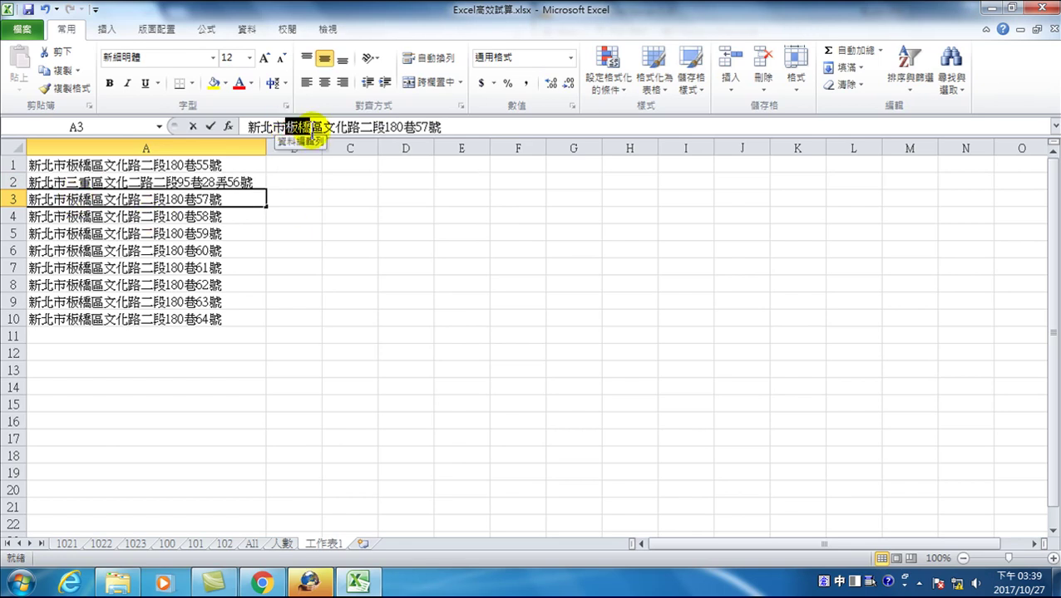
pyautogui.write('新店')
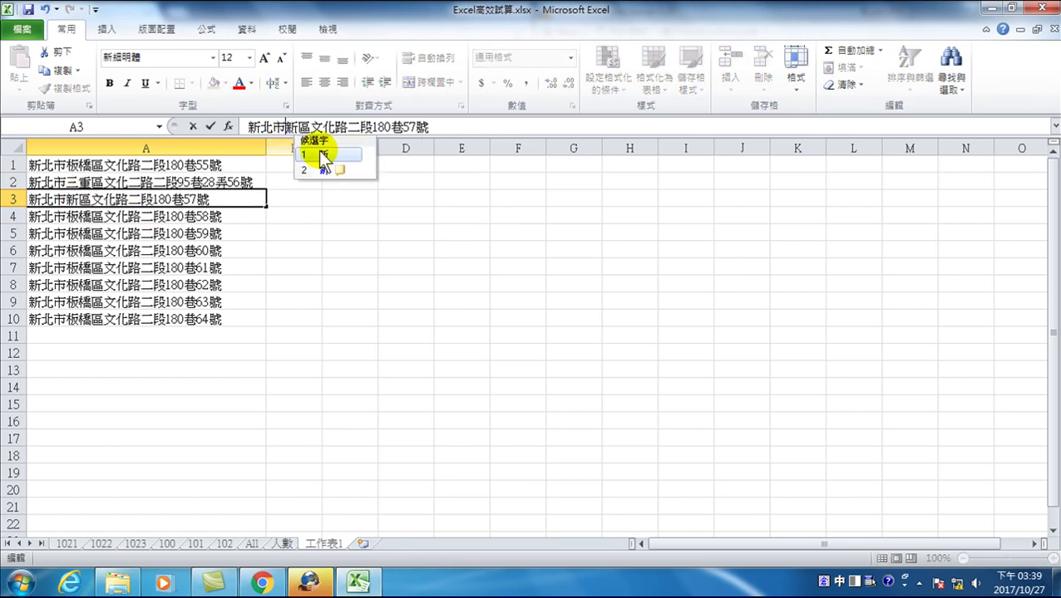
pyautogui.press('Return')
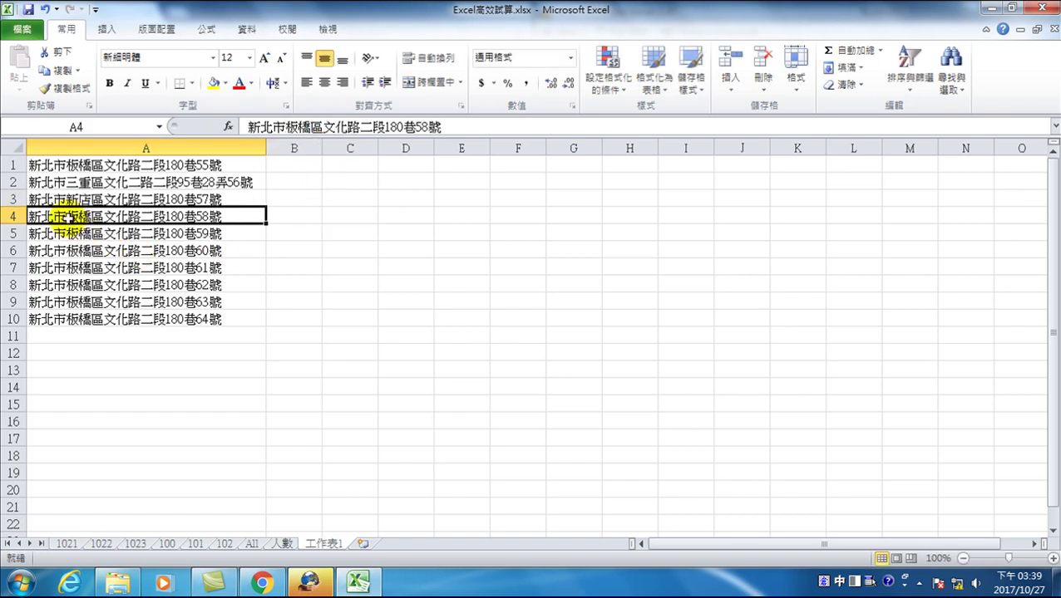
pyautogui.click(121, 217)
pyautogui.press('F2')
pyautogui.click(324, 126)
pyautogui.press('Delete')
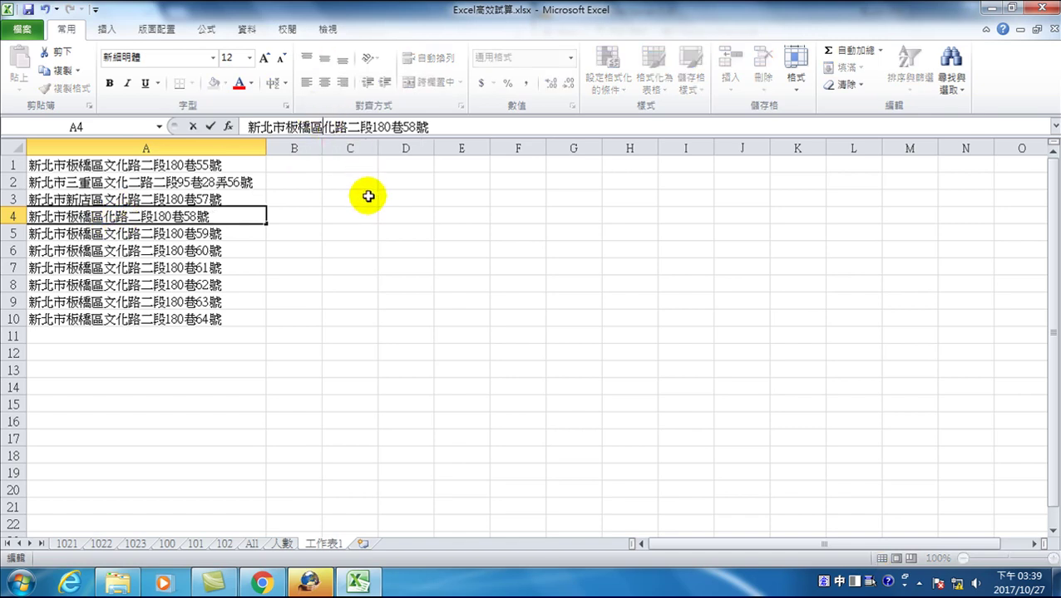
pyautogui.press('Return')
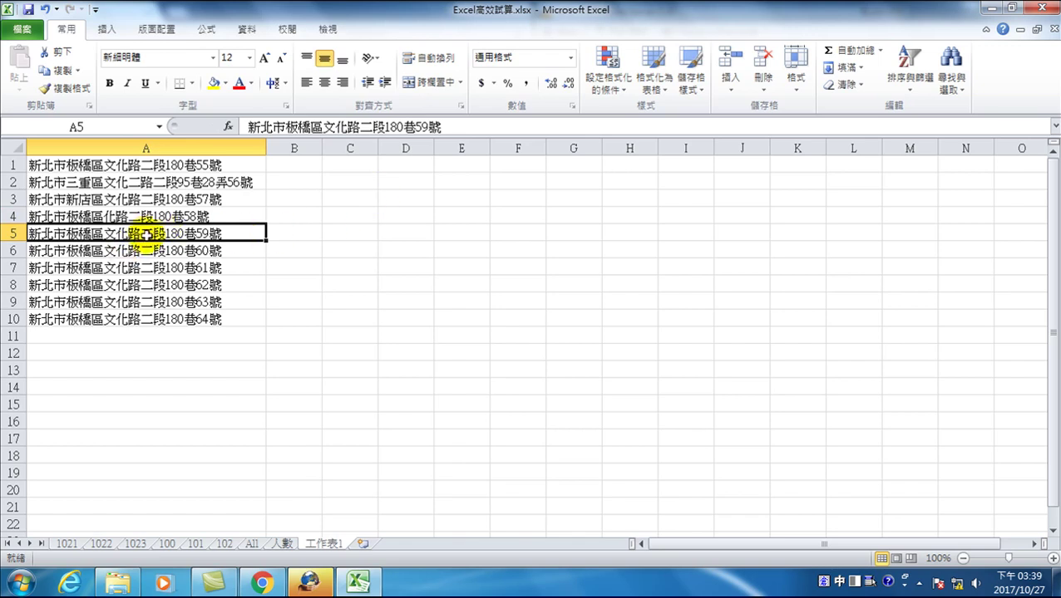
# Change A7's road to 府中路, then mark the 板橋 district in A9's address
pyautogui.click(291, 164)
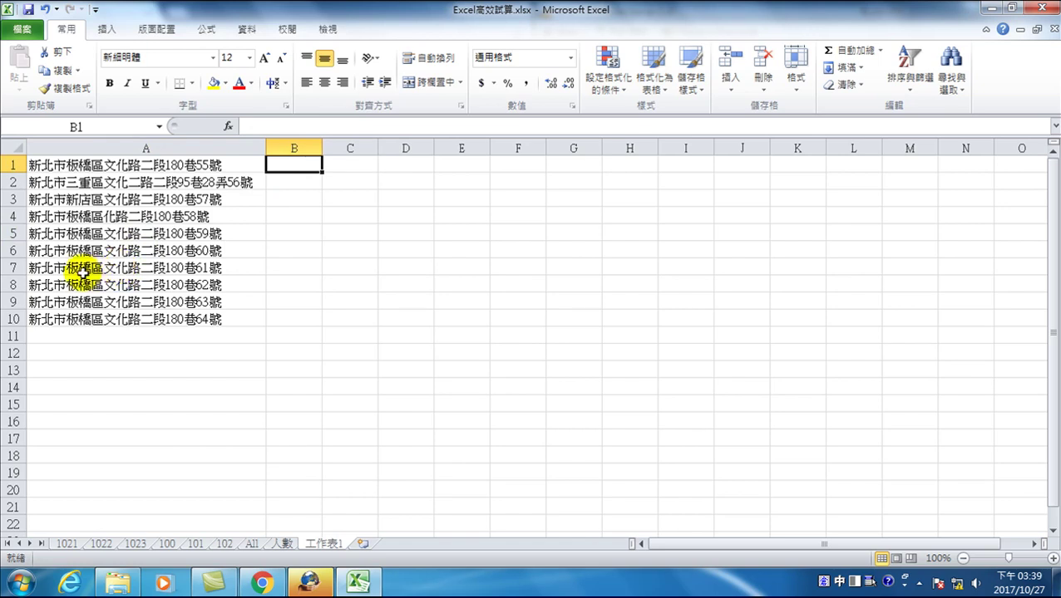
pyautogui.click(117, 267)
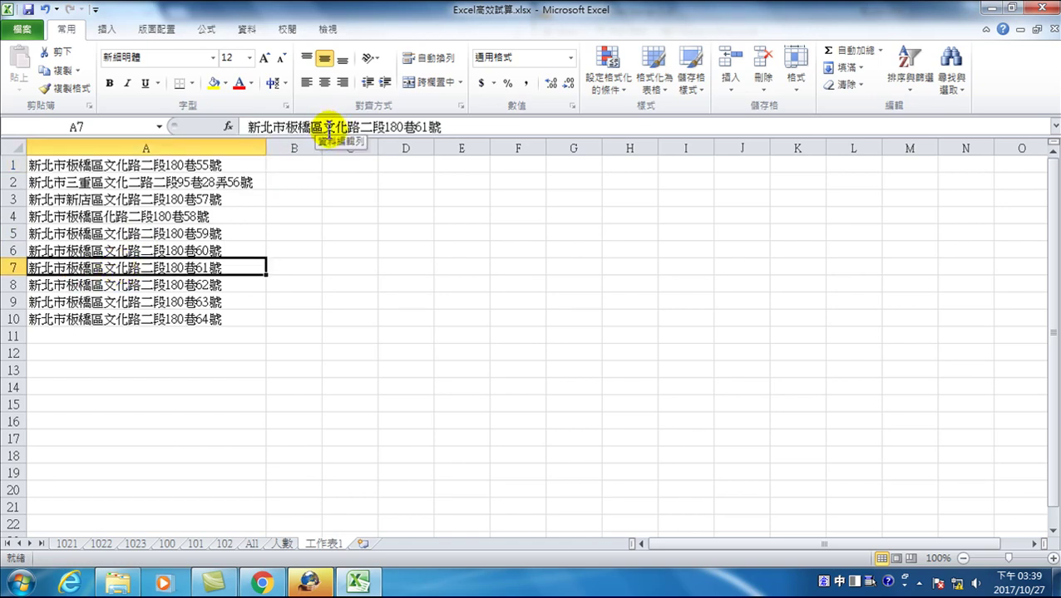
pyautogui.moveTo(323, 126); pyautogui.dragTo(348, 127)
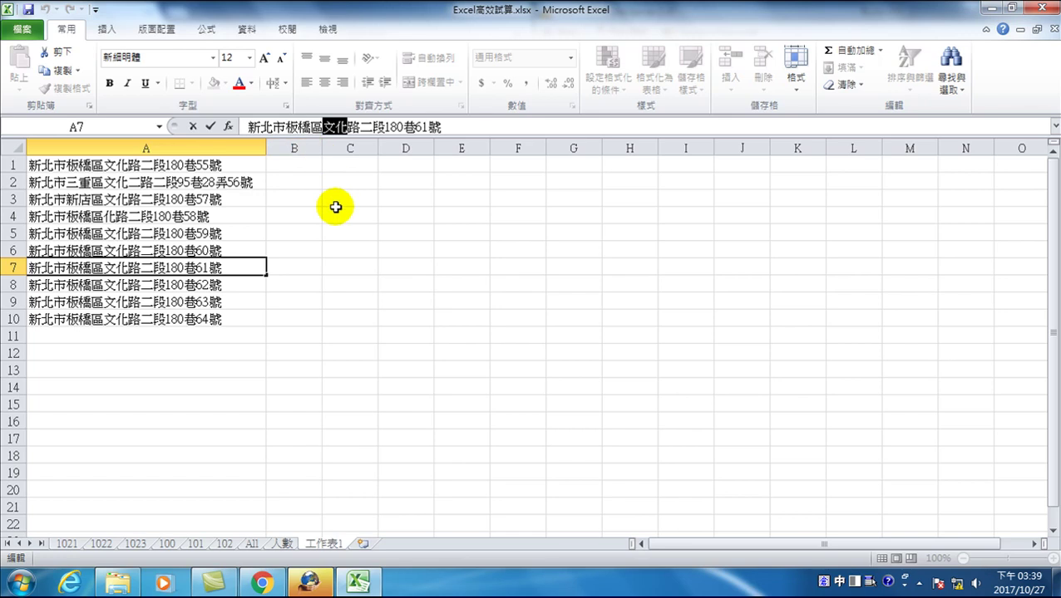
pyautogui.write('i')
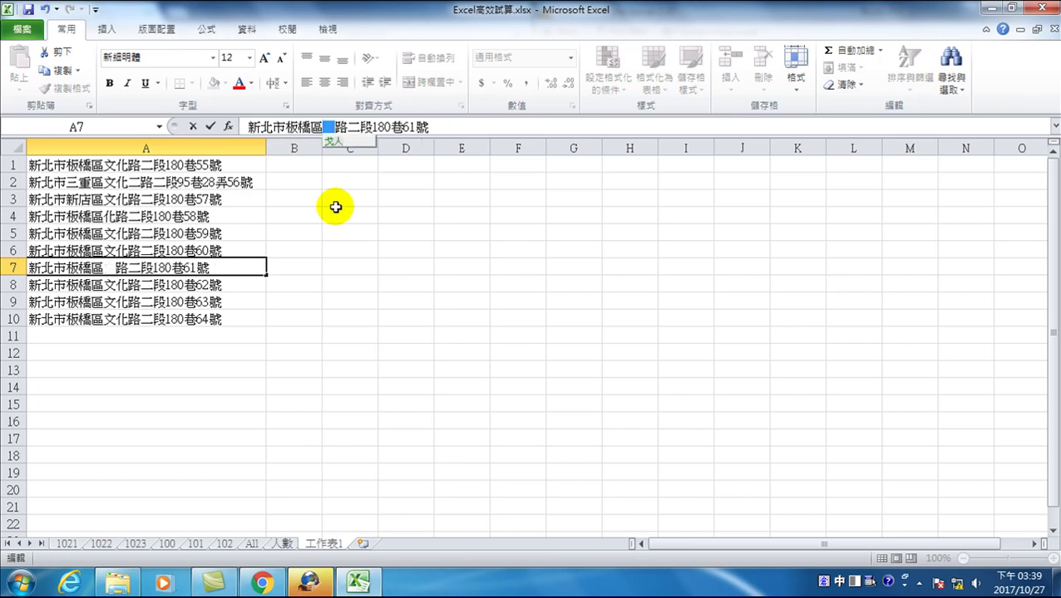
pyautogui.write('di l')
pyautogui.press('space')
pyautogui.press('Escape')
pyautogui.press('Return')
pyautogui.press('Up')
pyautogui.press('Down')
pyautogui.press('Down')
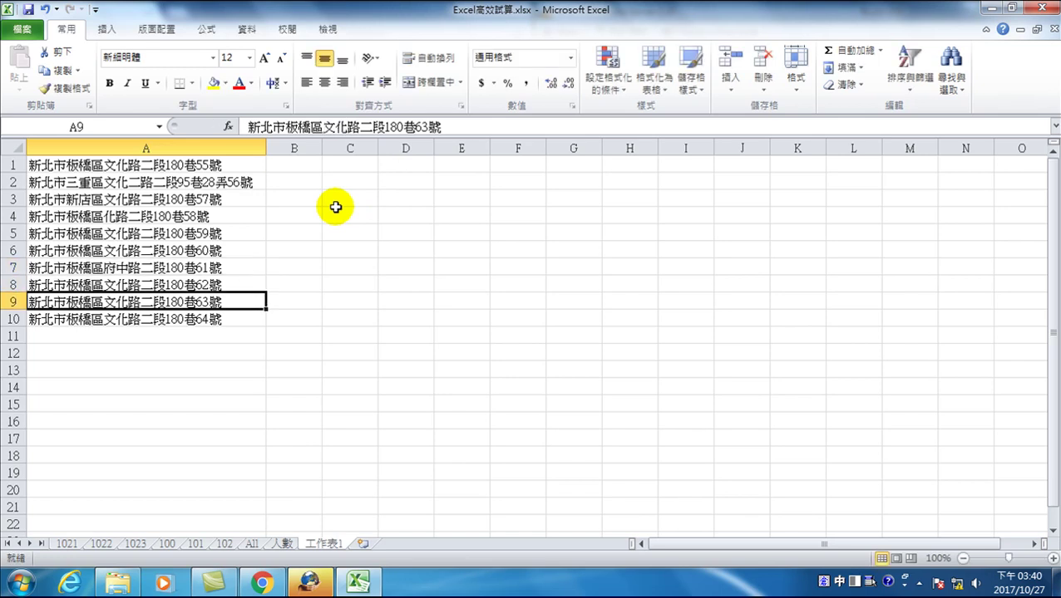
pyautogui.moveTo(286, 127); pyautogui.dragTo(310, 127)
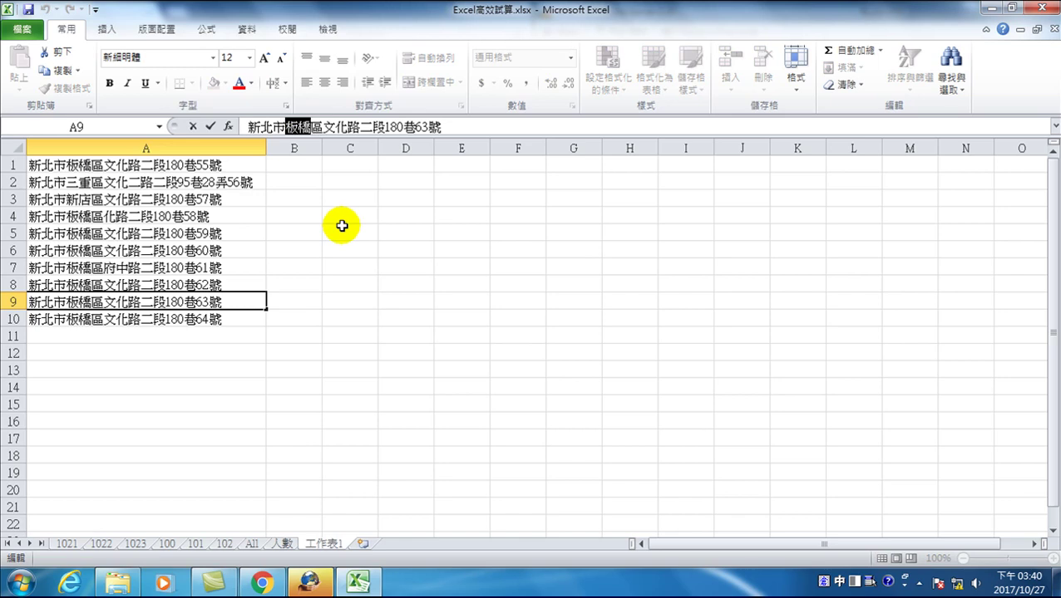
pyautogui.click(230, 301)
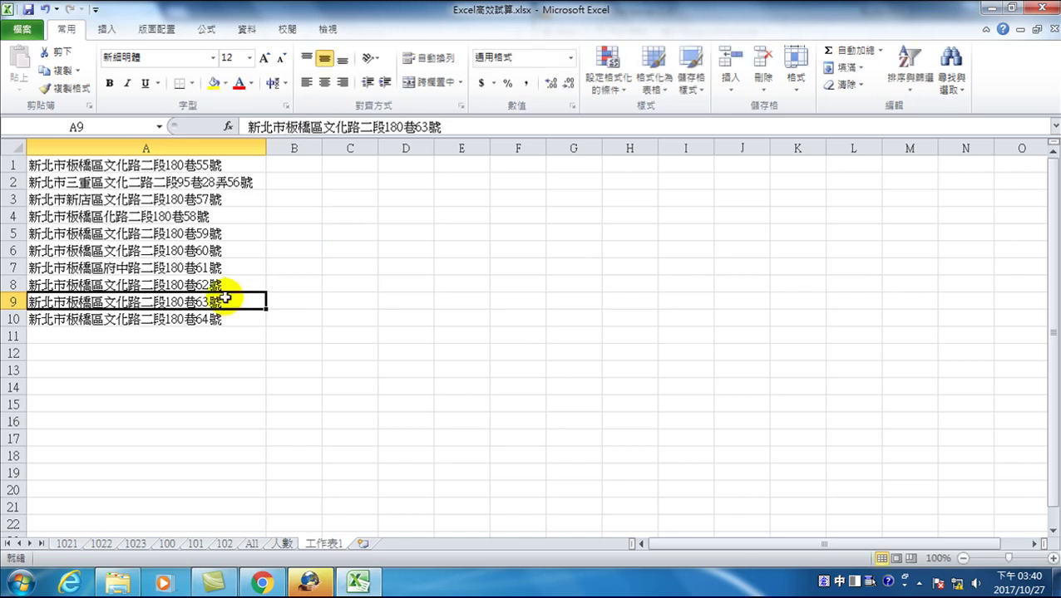
# Check district names on the 人數 sheet, then change A9's district to 三峽
pyautogui.click(282, 544)
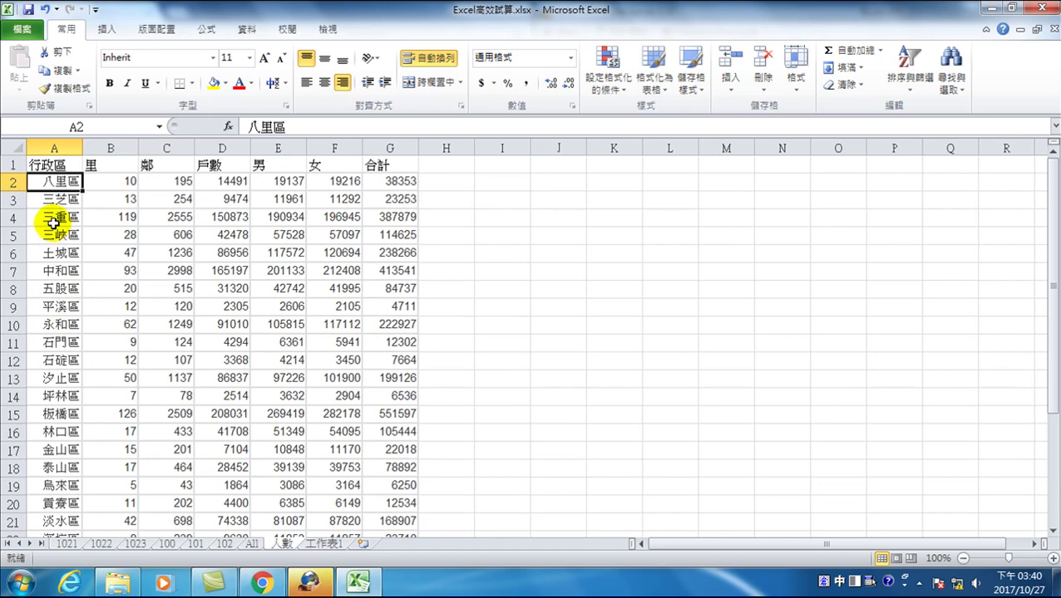
pyautogui.click(52, 232)
pyautogui.click(322, 543)
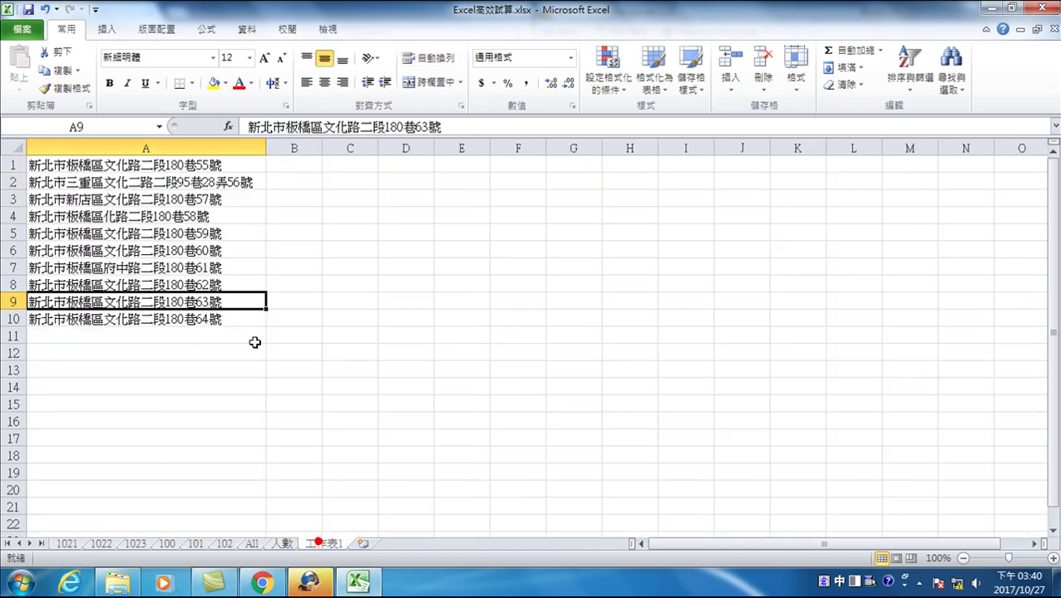
pyautogui.moveTo(286, 126); pyautogui.dragTo(309, 127)
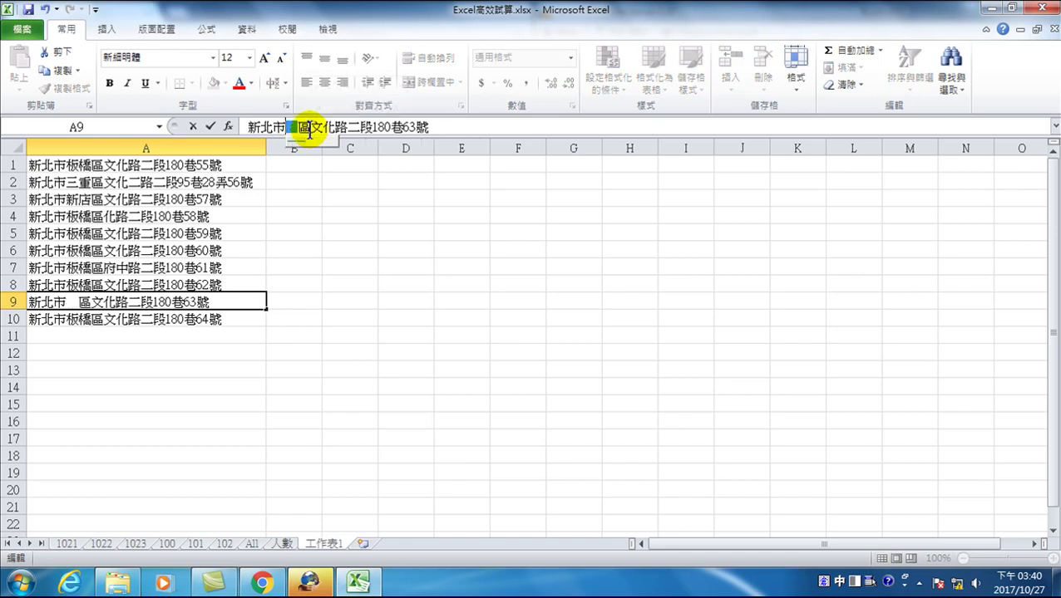
pyautogui.write('三')
pyautogui.write('t')
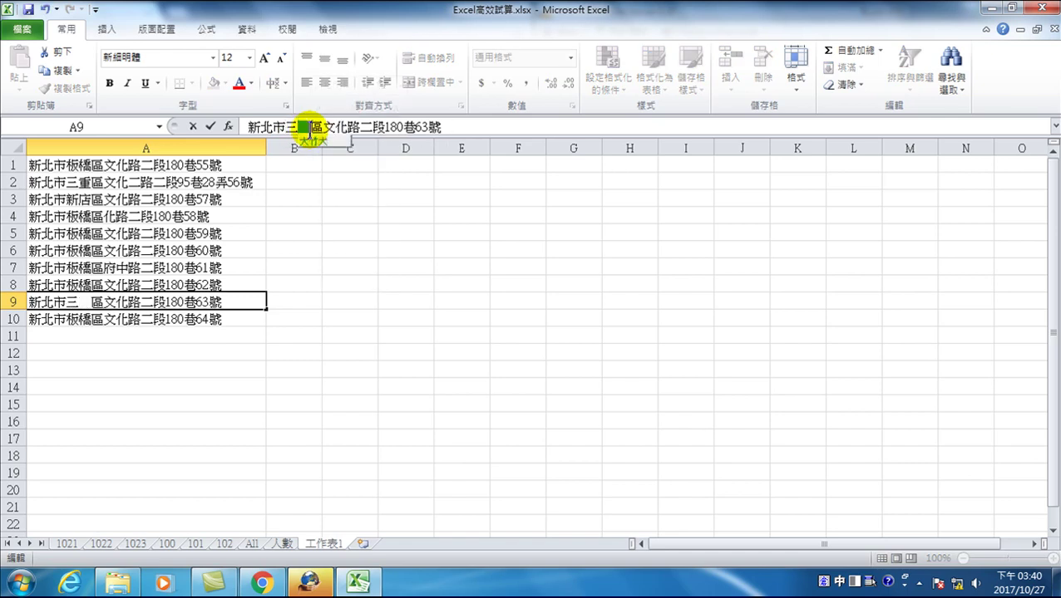
pyautogui.press('BackSpace')
pyautogui.write('t')
pyautogui.press('space')
pyautogui.press('1')
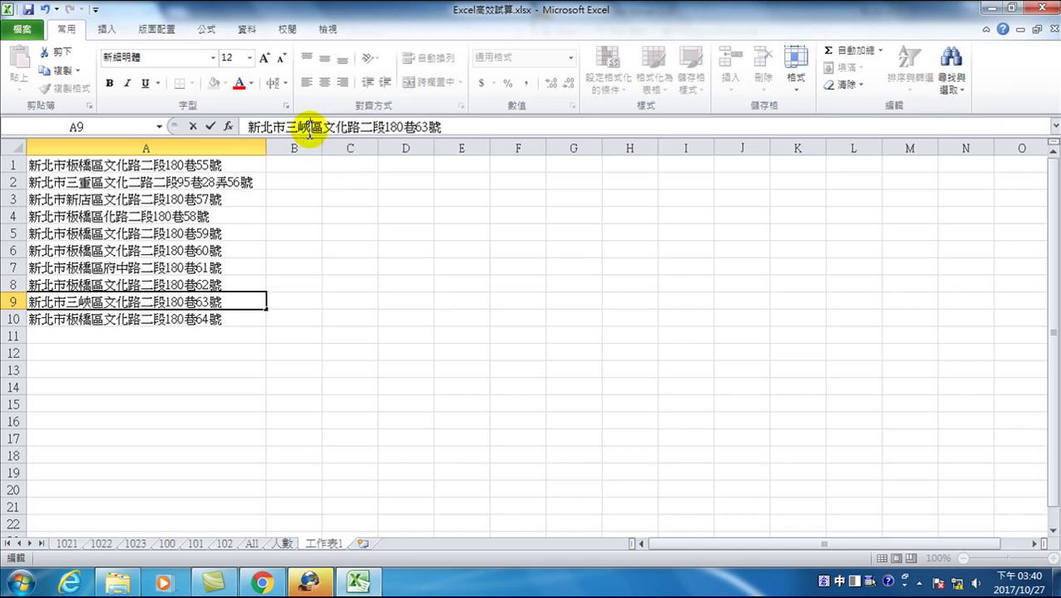
pyautogui.press('Delete')
pyautogui.press('Delete')
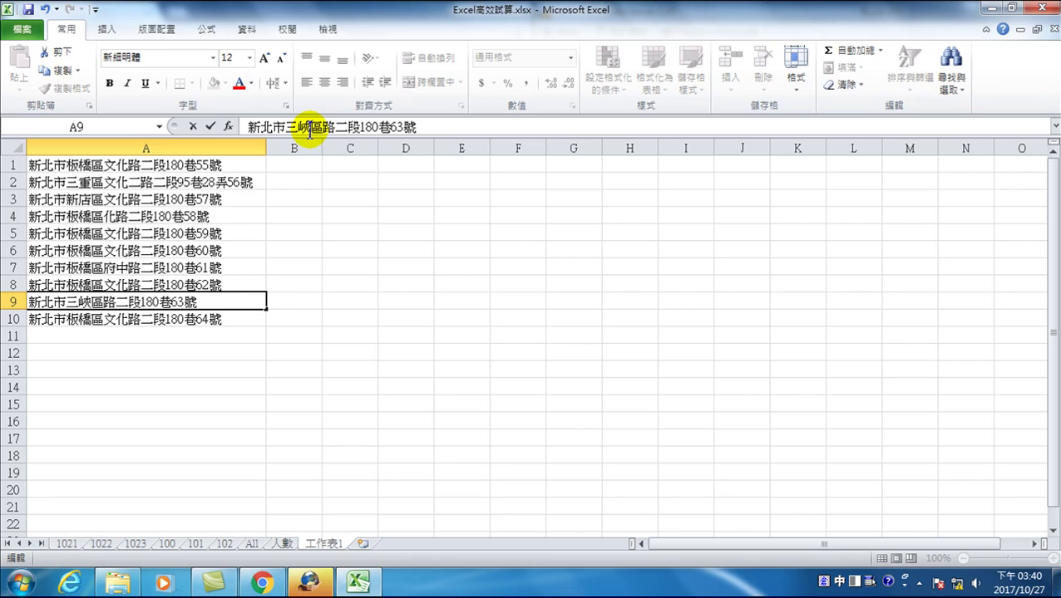
pyautogui.write('學')
pyautogui.press('space')
pyautogui.write('1')
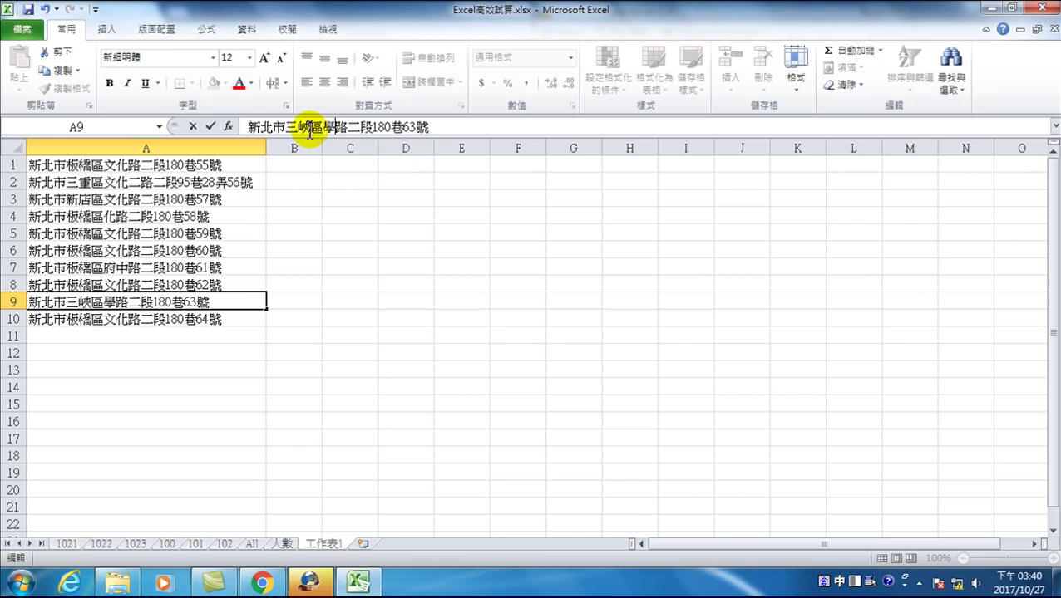
pyautogui.write('前')
pyautogui.press('Down')
pyautogui.press('Return')
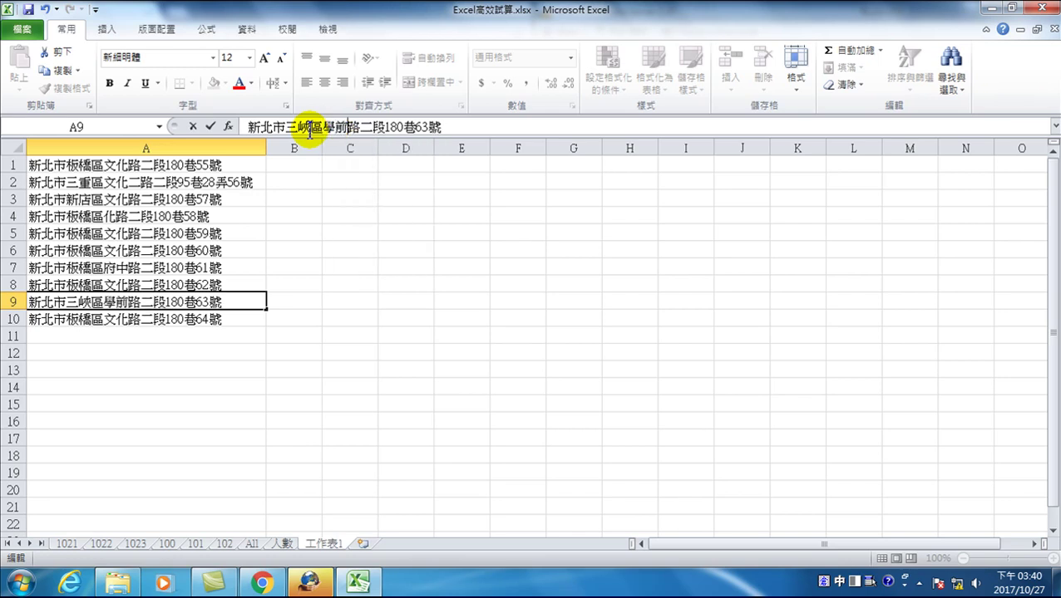
pyautogui.press('Return')
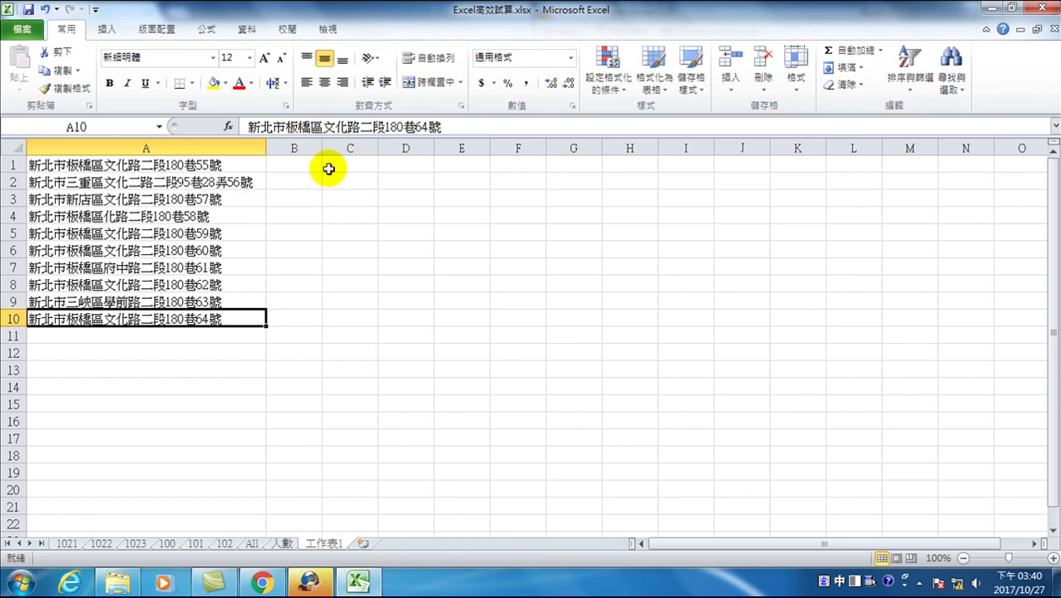
# Select B1 and start typing the district 板 with the Chinese IME
pyautogui.click(286, 163)
pyautogui.click(286, 163)
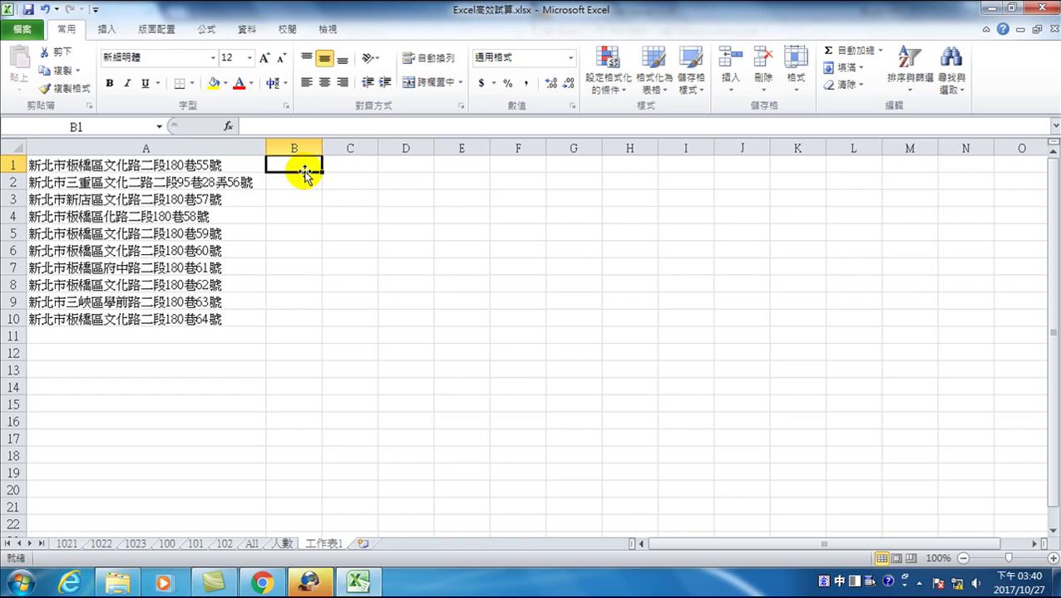
pyautogui.write('板')
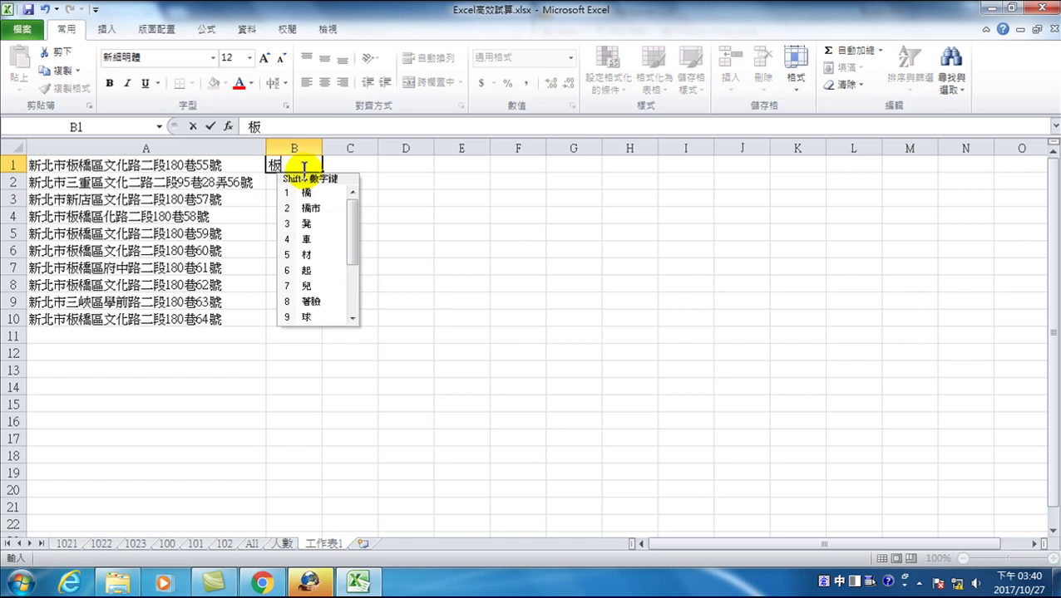
pyautogui.write('dhkb')
# Finish entering the district 板橋區 in B1
pyautogui.press('space')
pyautogui.write('區')
pyautogui.press('Return')
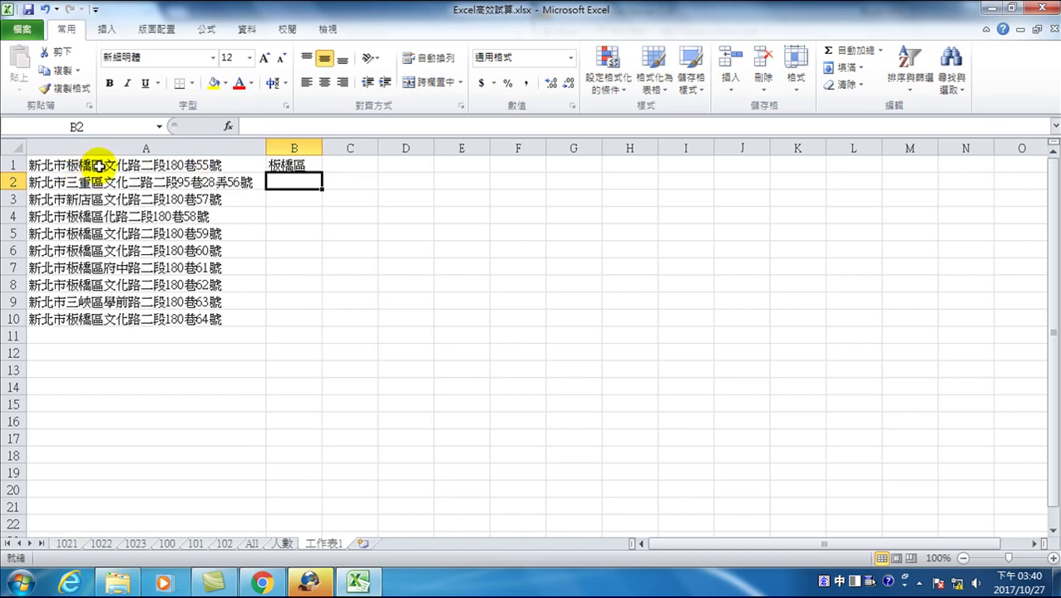
# Select cells B1 through B4 in turn to check their contents
pyautogui.click(299, 166)
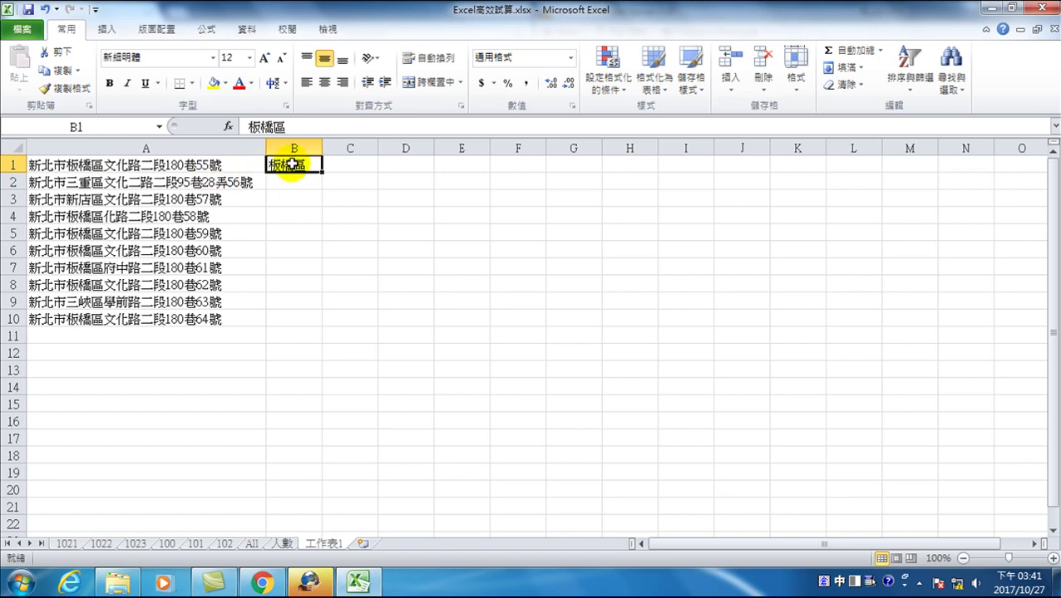
pyautogui.click(283, 179)
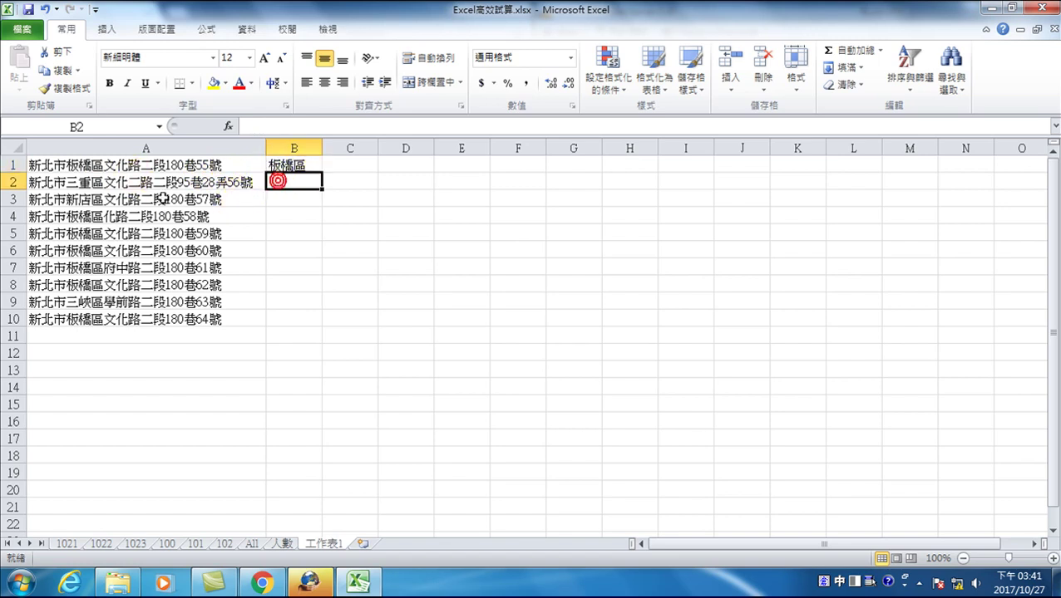
pyautogui.click(286, 201)
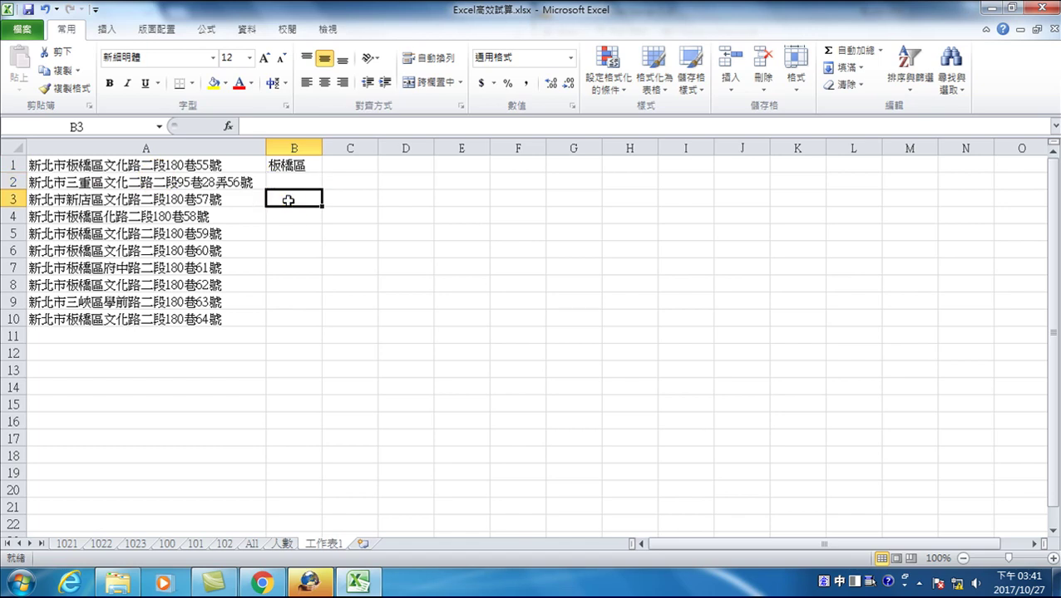
pyautogui.click(287, 215)
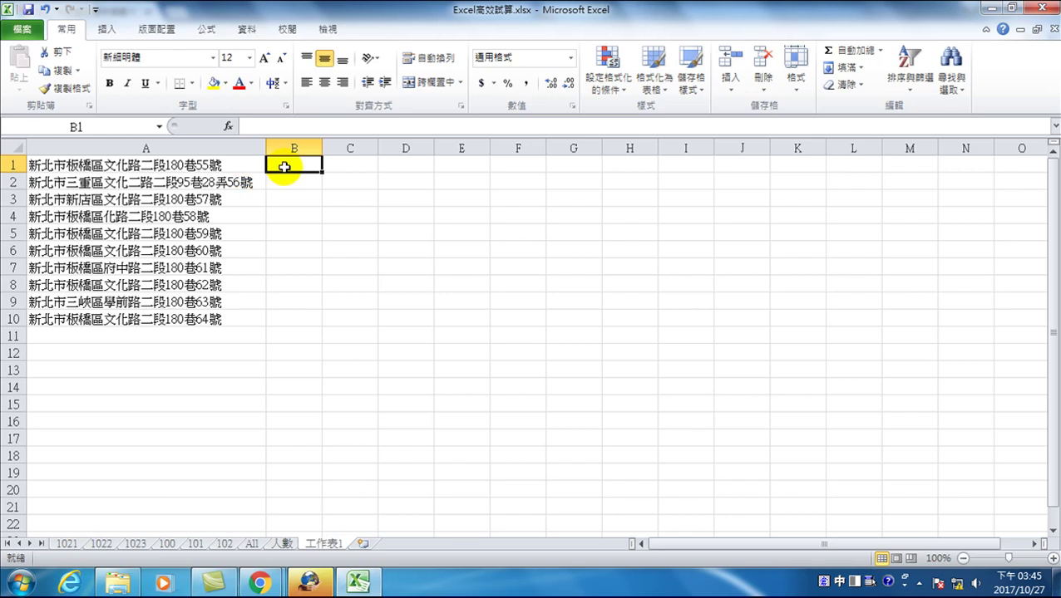
# Enter =LEFT(A1,3) in B1 so it shows the city 新北市
pyautogui.write('=left')
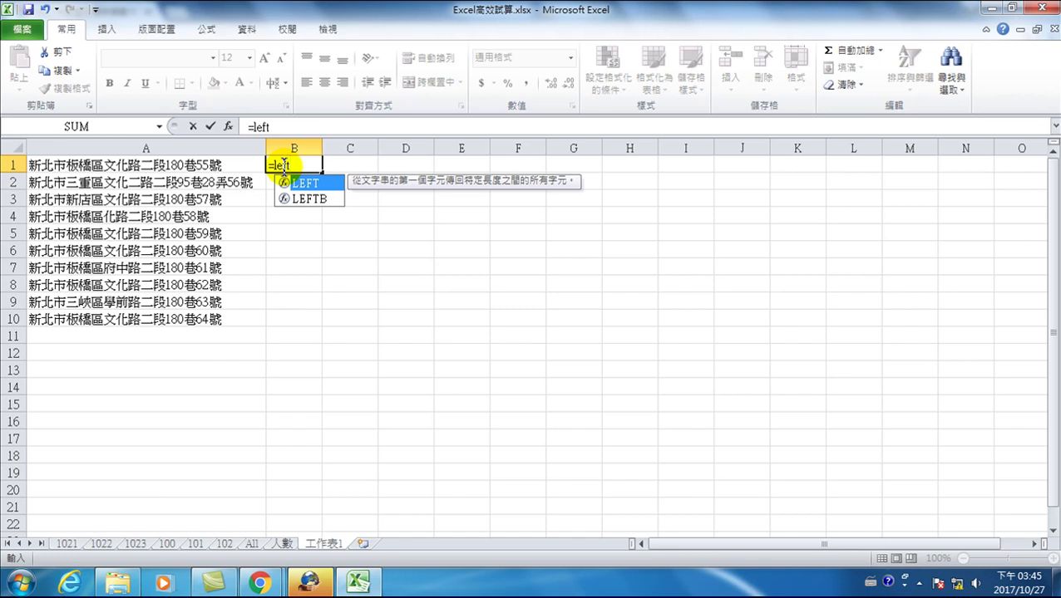
pyautogui.write('(')
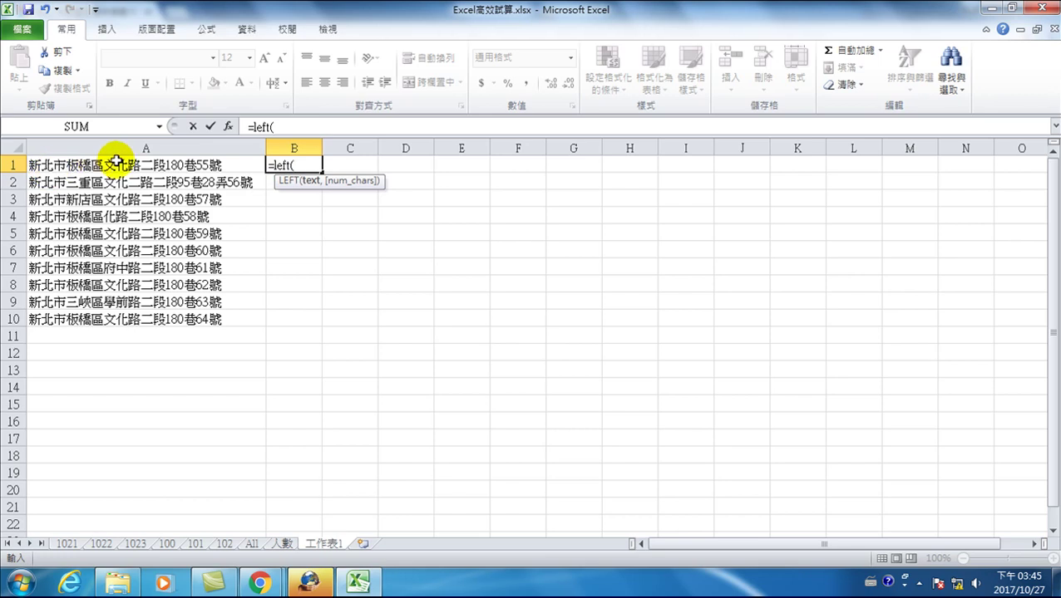
pyautogui.click(95, 164)
pyautogui.write(',')
pyautogui.write(')')
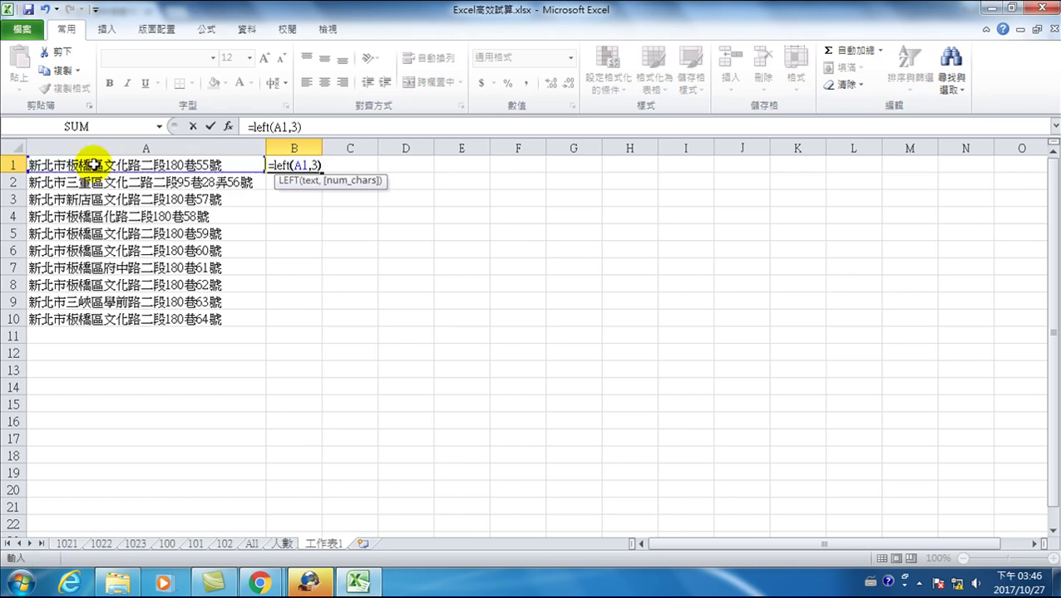
pyautogui.press('Return')
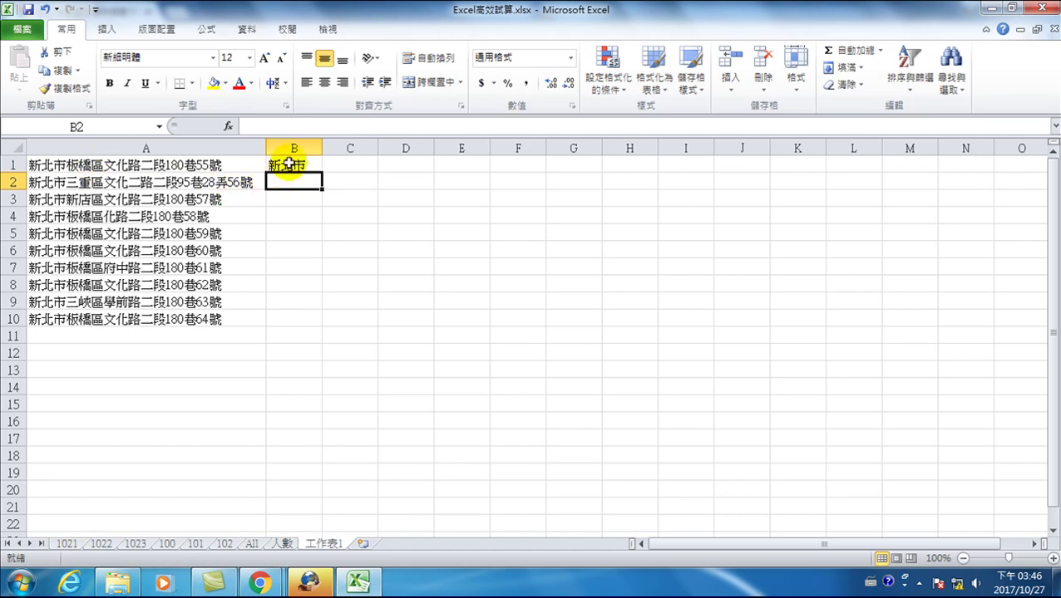
# Fill B1's city formula down to B10 so every row shows 新北市
pyautogui.click(286, 164)
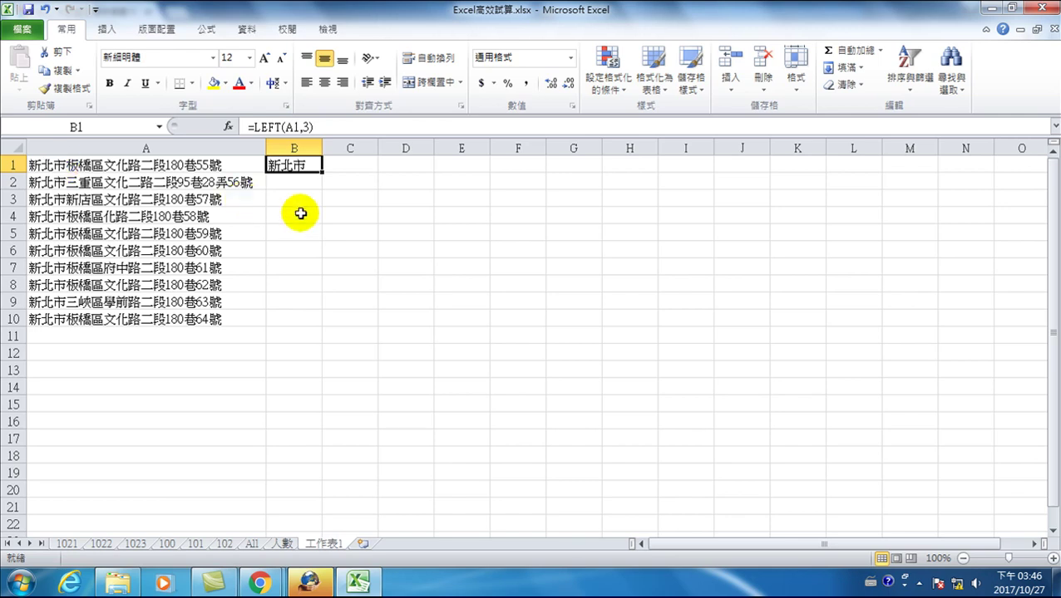
pyautogui.press('Down')
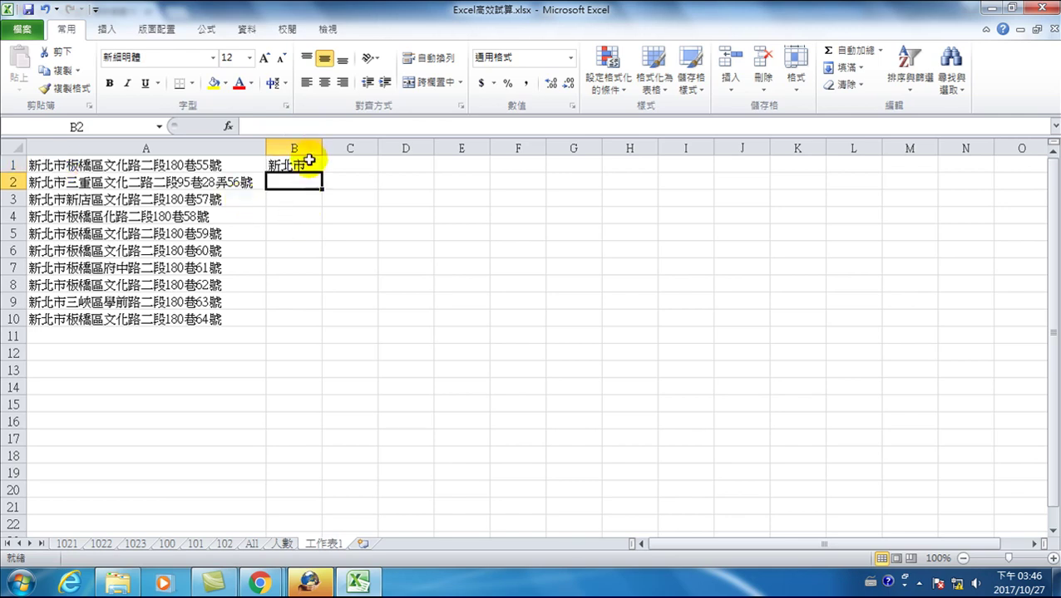
pyautogui.click(304, 164)
pyautogui.doubleClick(321, 173)
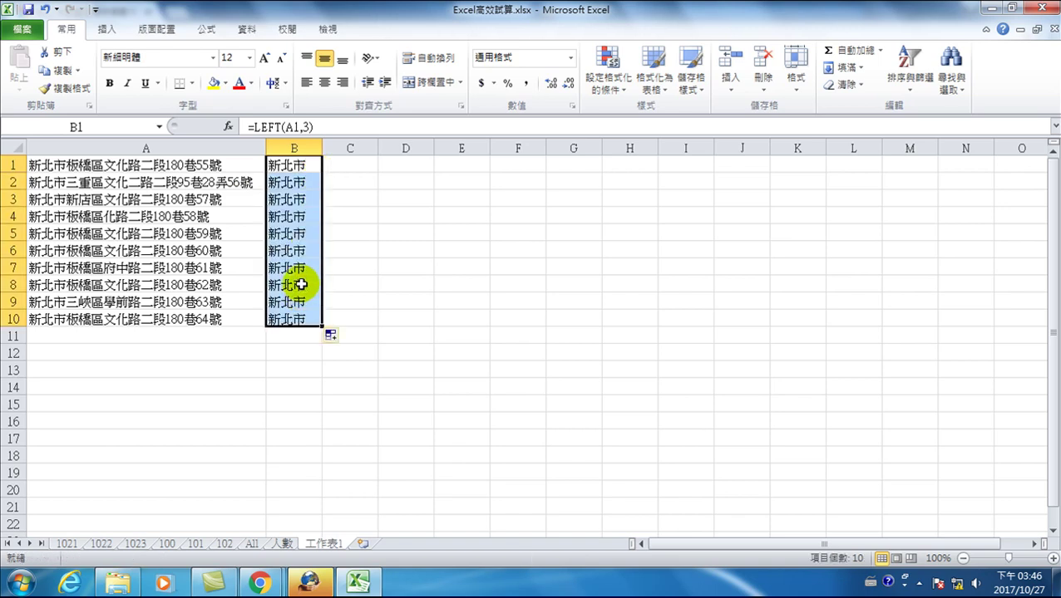
pyautogui.click(43, 219)
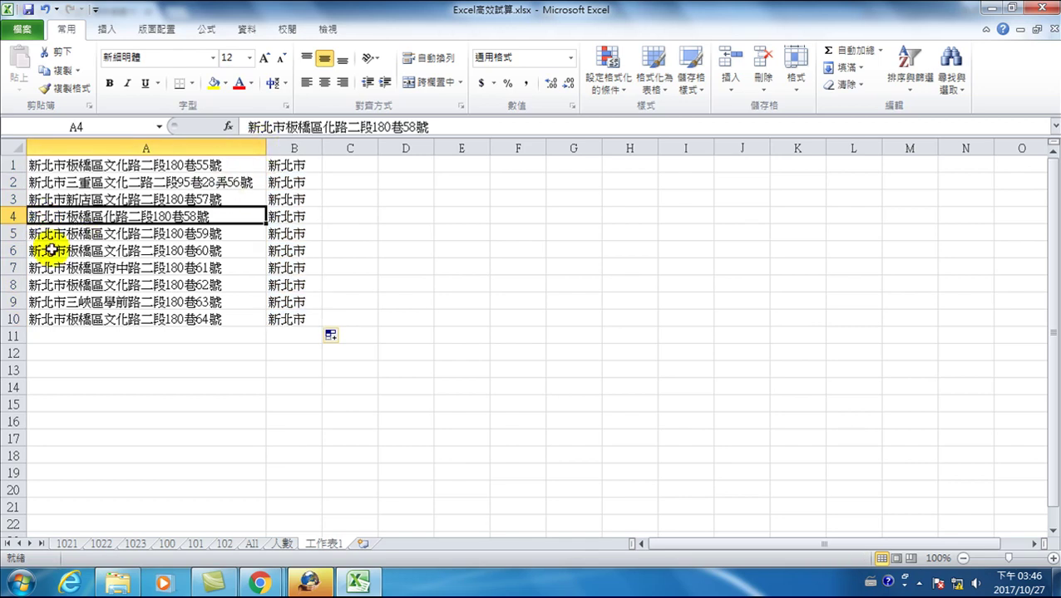
pyautogui.click(348, 165)
# Enter =LEFT(A1,6) in C1, autofit column C, and fill it down to C10
pyautogui.click(353, 167)
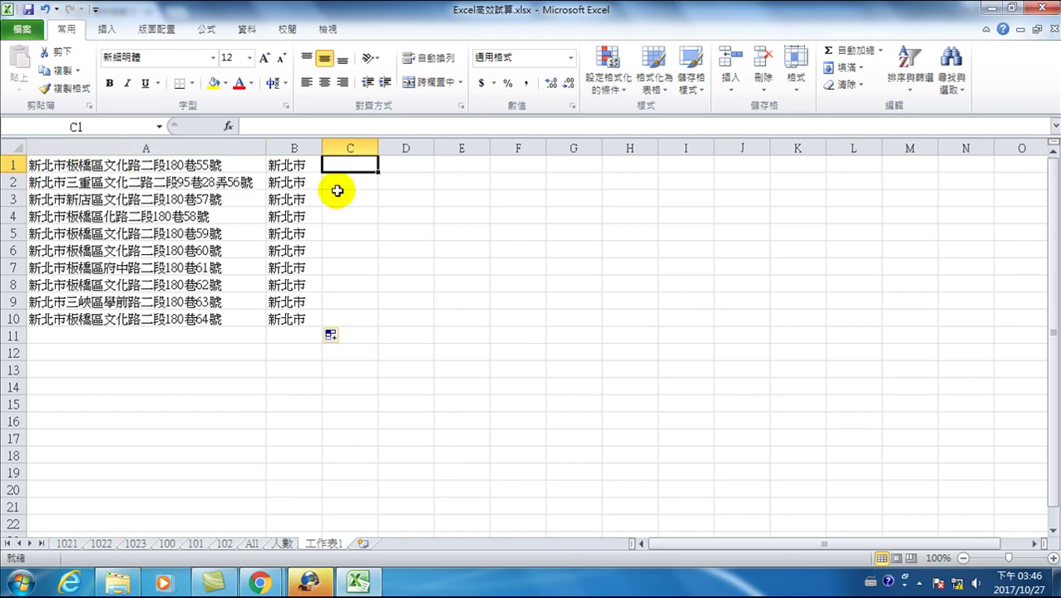
pyautogui.write('=left(')
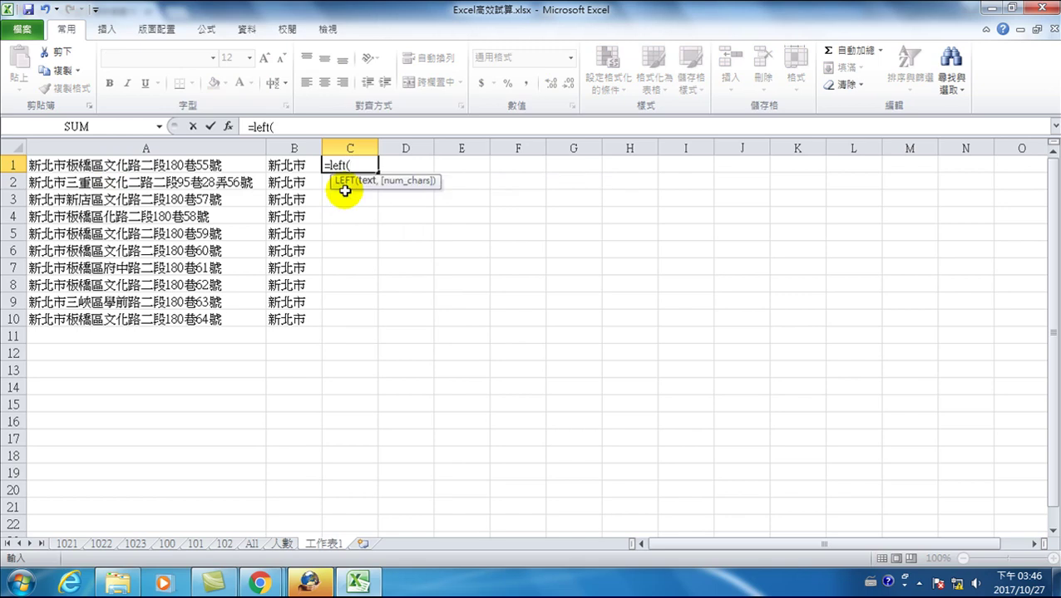
pyautogui.click(174, 165)
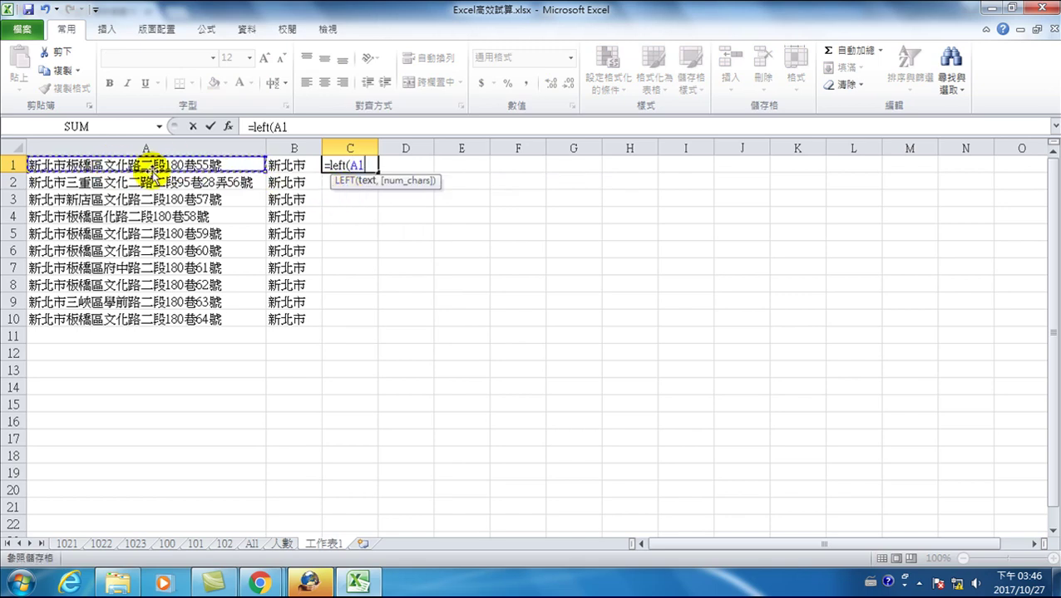
pyautogui.write(',6')
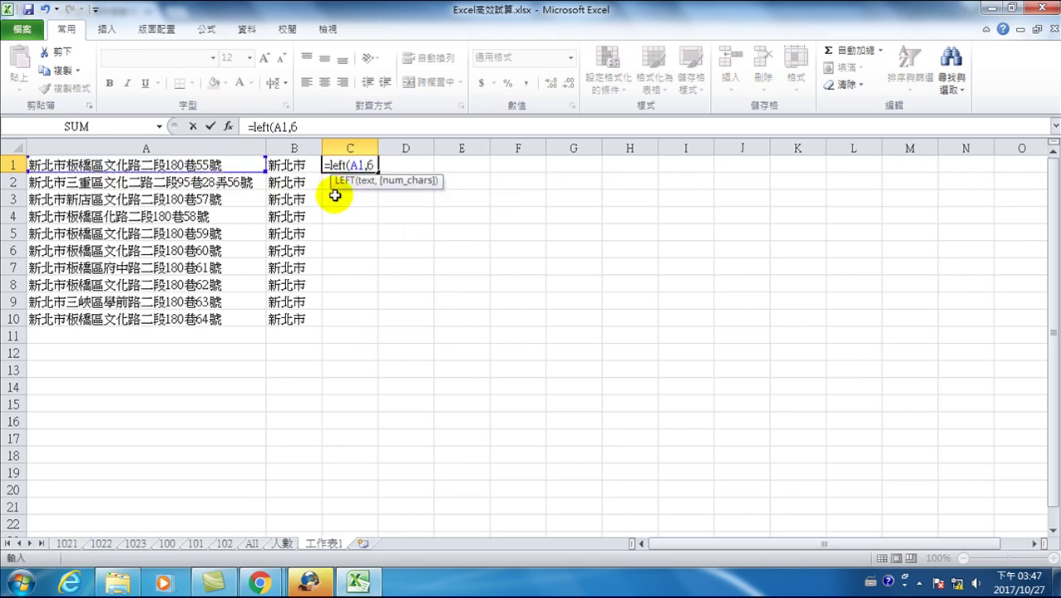
pyautogui.press('Return')
pyautogui.click(353, 165)
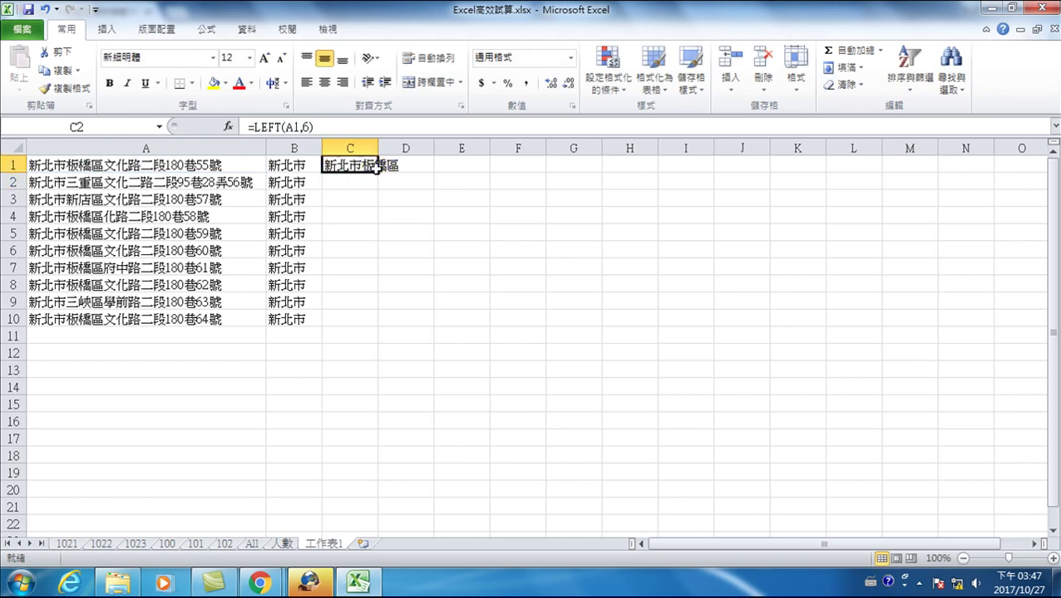
pyautogui.doubleClick(375, 148)
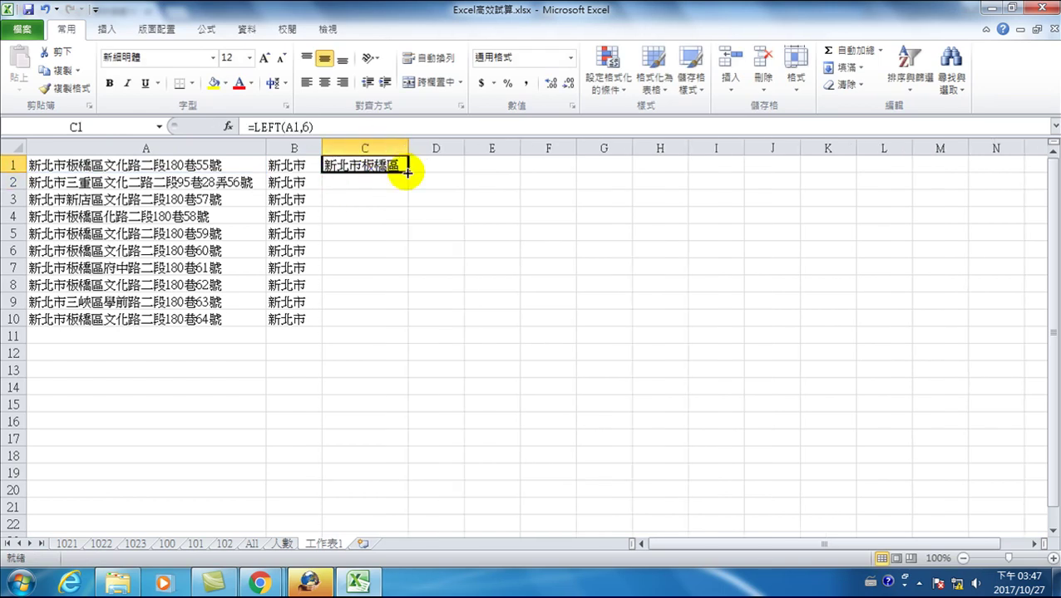
pyautogui.doubleClick(407, 173)
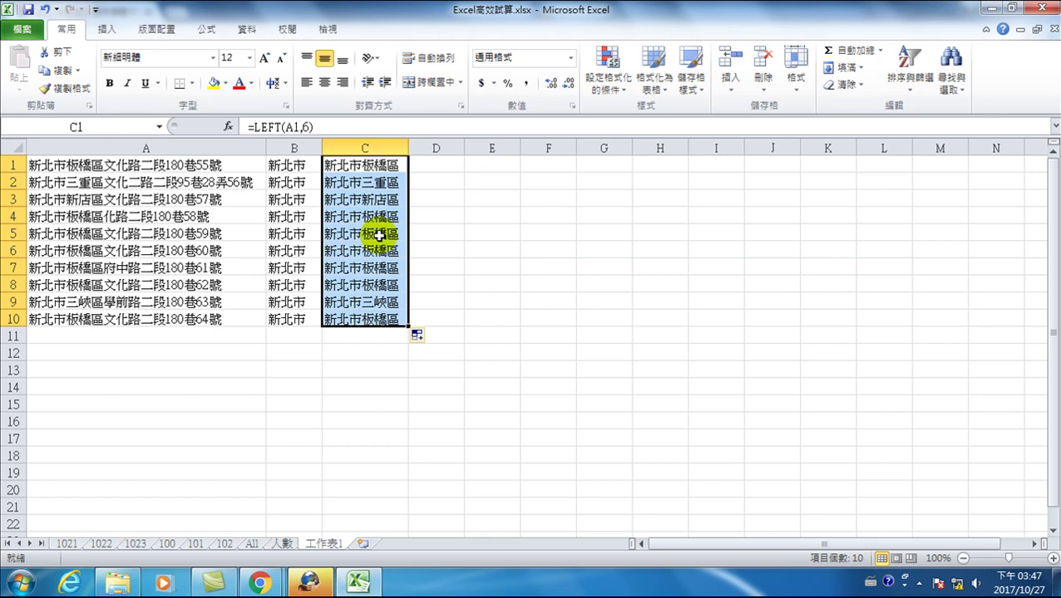
# Enter =RIGHT(C1,3) in D1 and fill it down to D10 to show each district
pyautogui.click(427, 165)
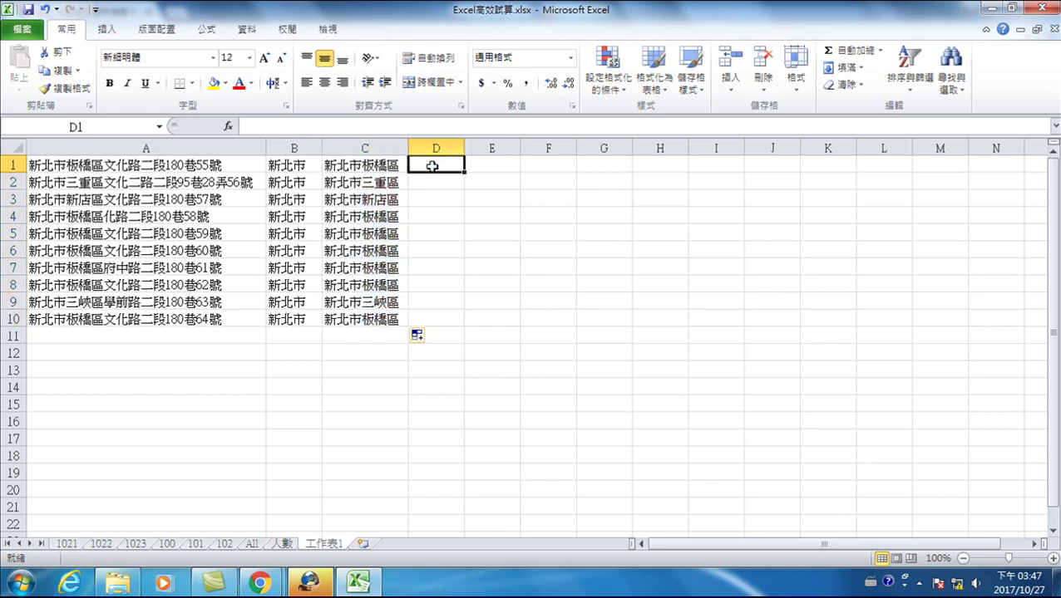
pyautogui.click(379, 164)
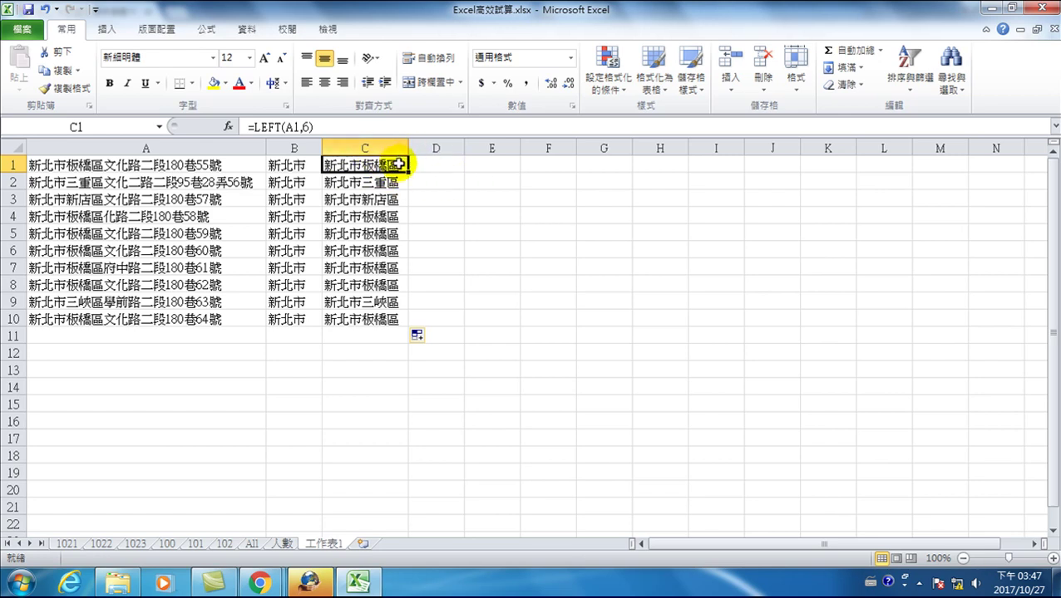
pyautogui.click(422, 159)
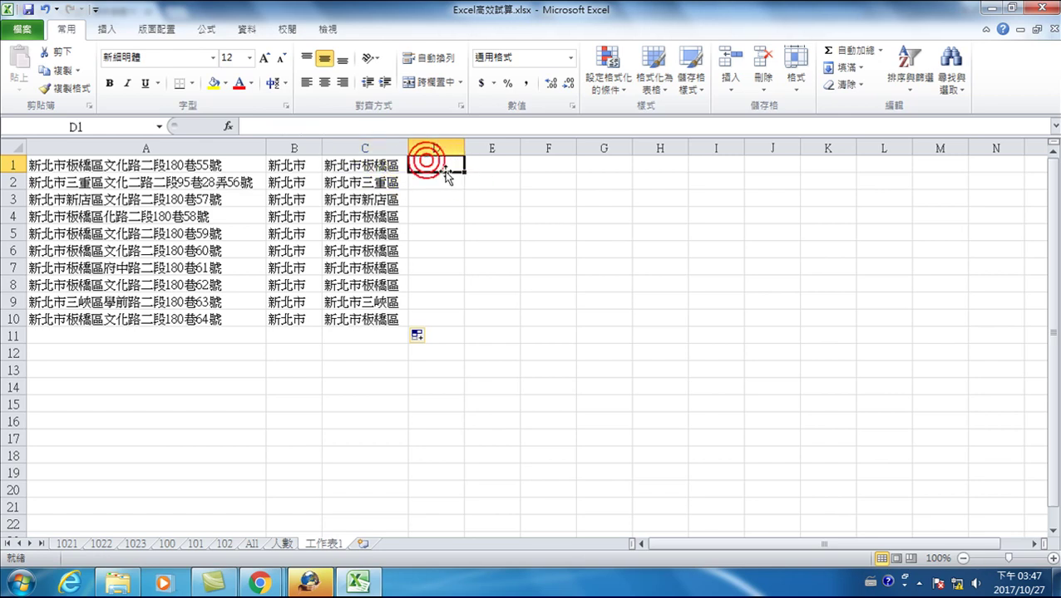
pyautogui.write('=')
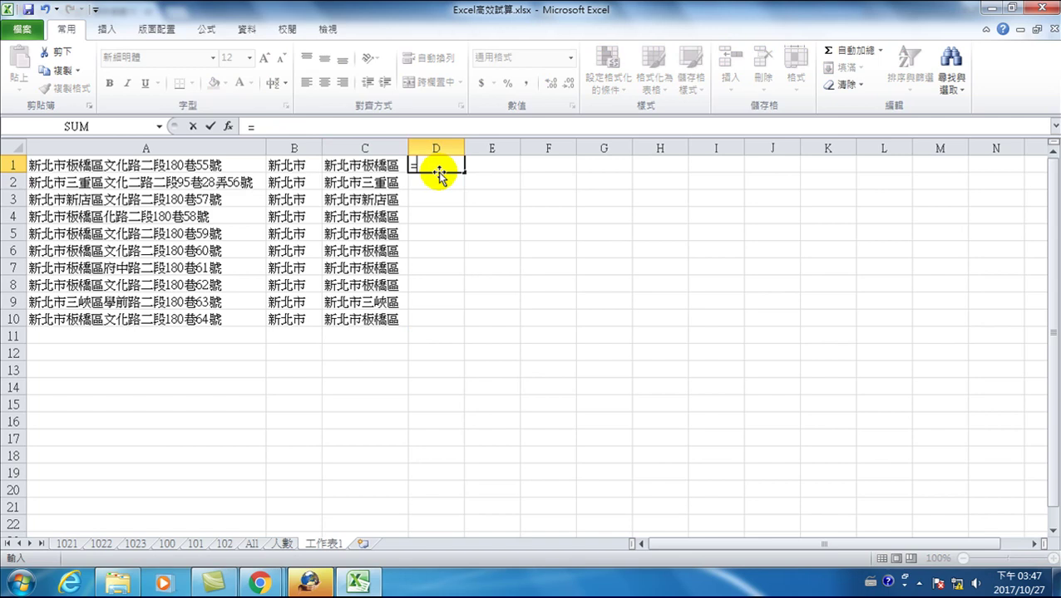
pyautogui.write('right')
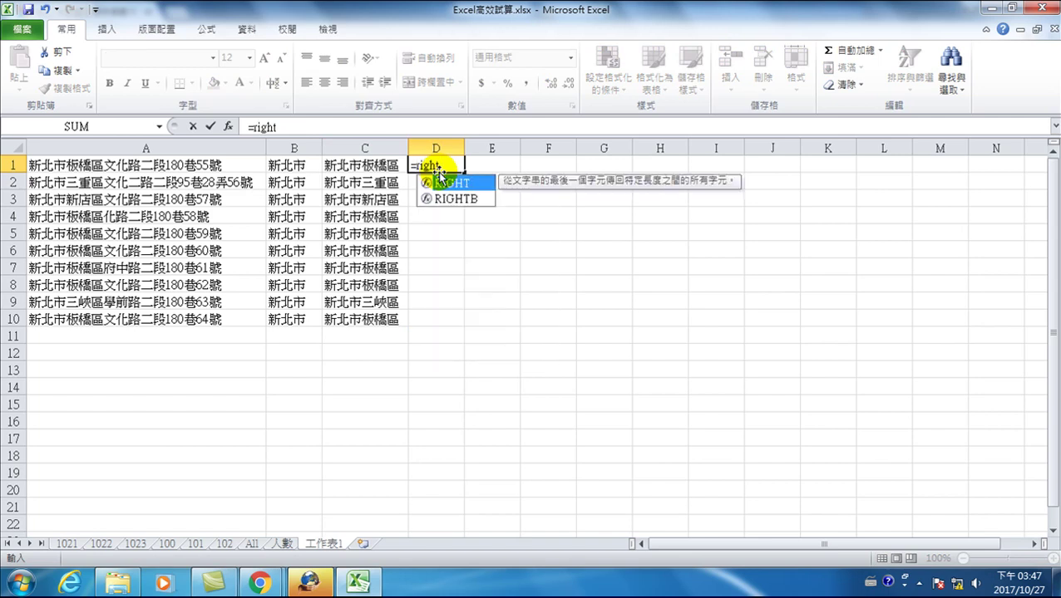
pyautogui.write('(')
pyautogui.click(387, 167)
pyautogui.write(',3)')
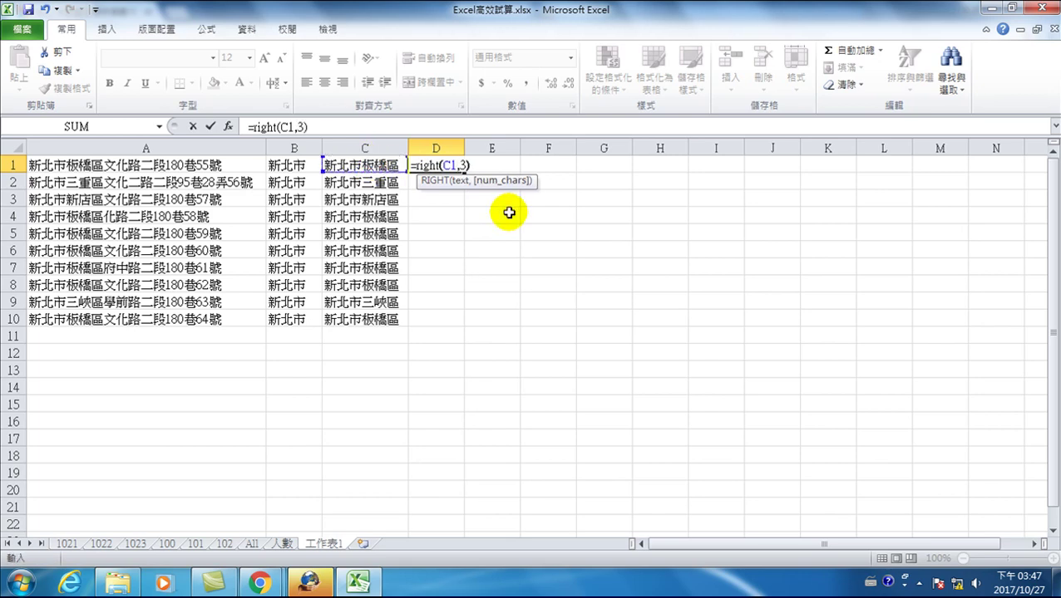
pyautogui.press('Return')
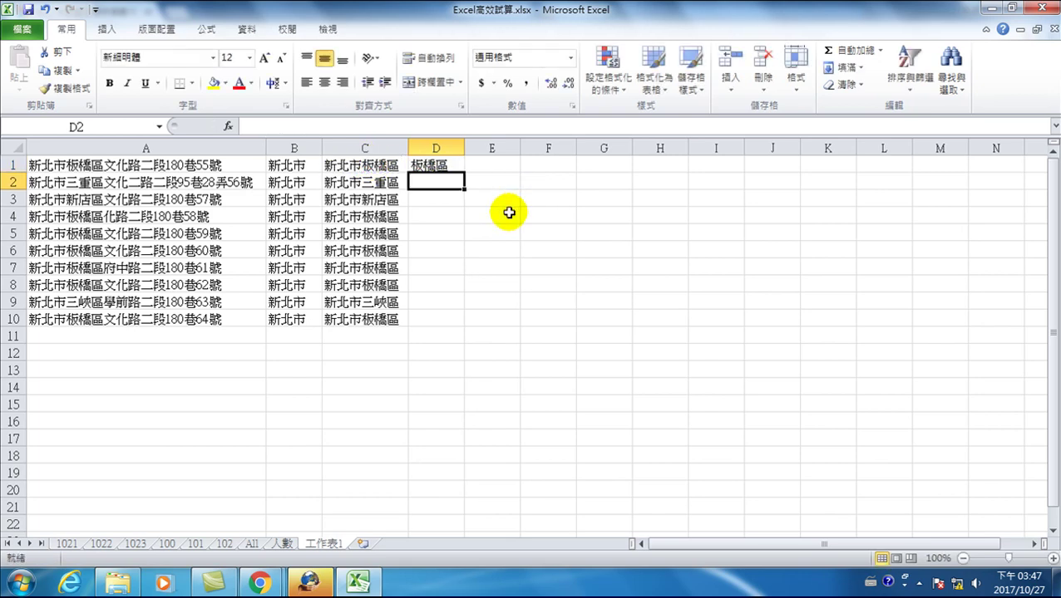
pyautogui.click(430, 165)
pyautogui.doubleClick(463, 174)
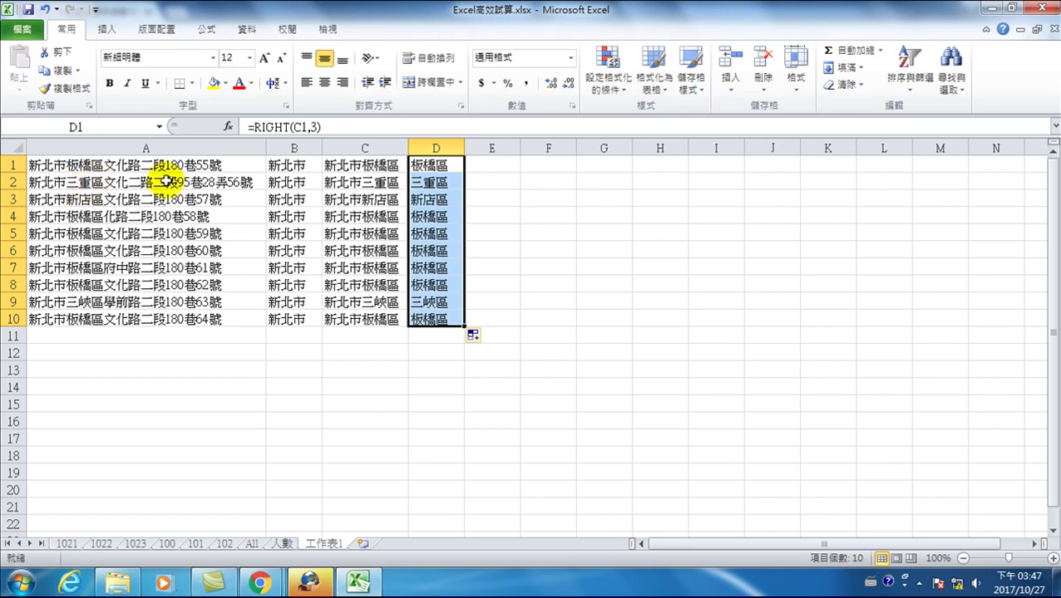
pyautogui.click(416, 204)
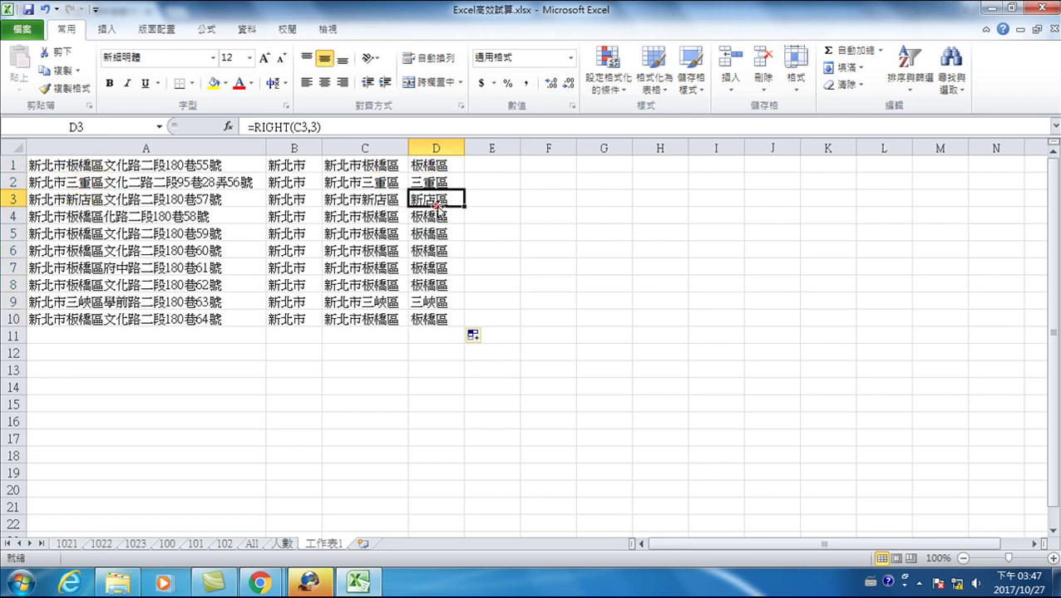
pyautogui.click(479, 163)
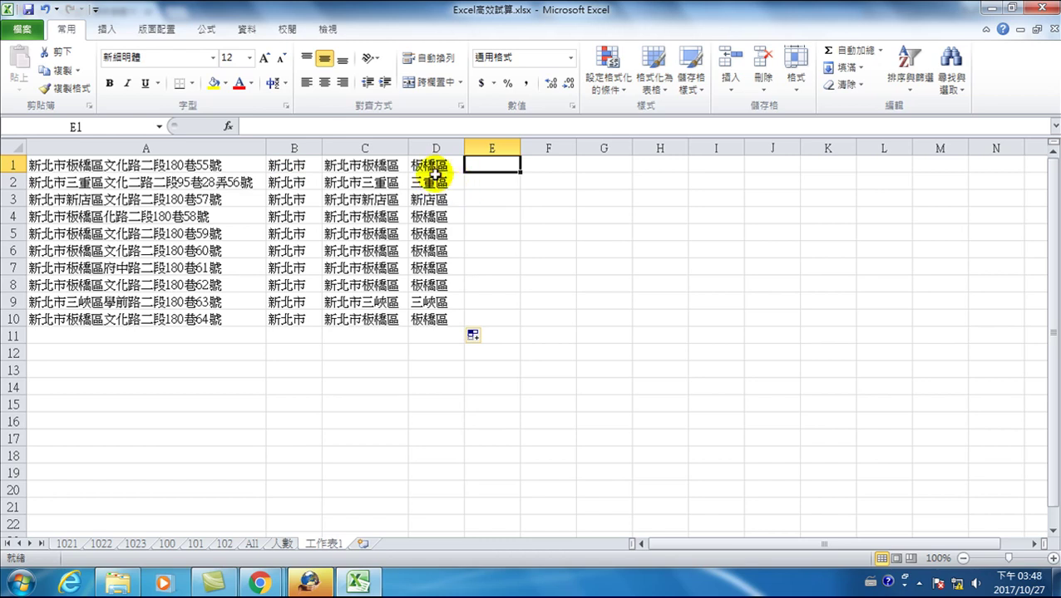
pyautogui.moveTo(374, 166); pyautogui.dragTo(366, 318)
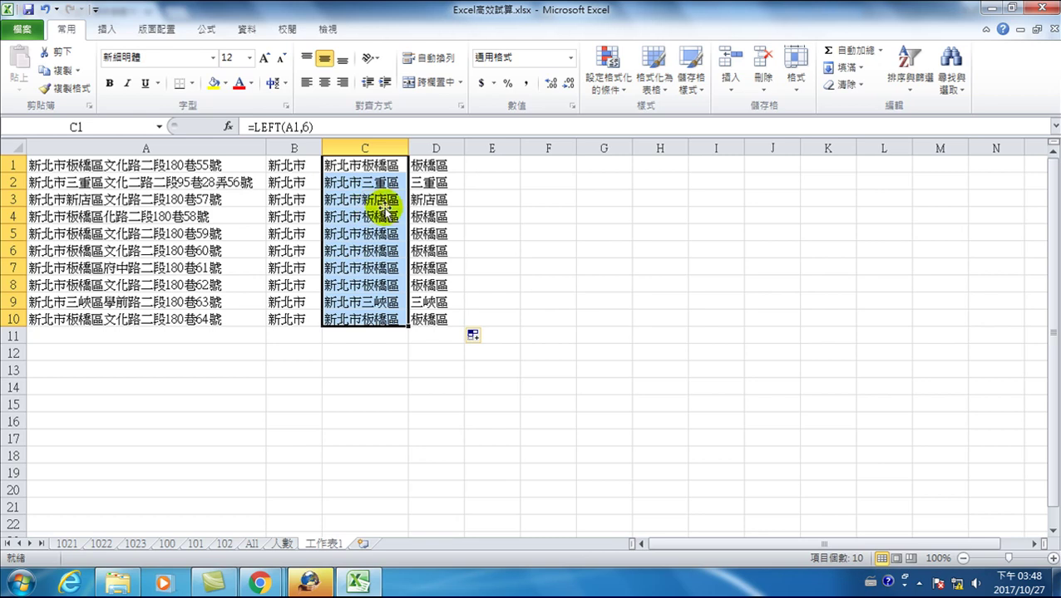
pyautogui.click(485, 164)
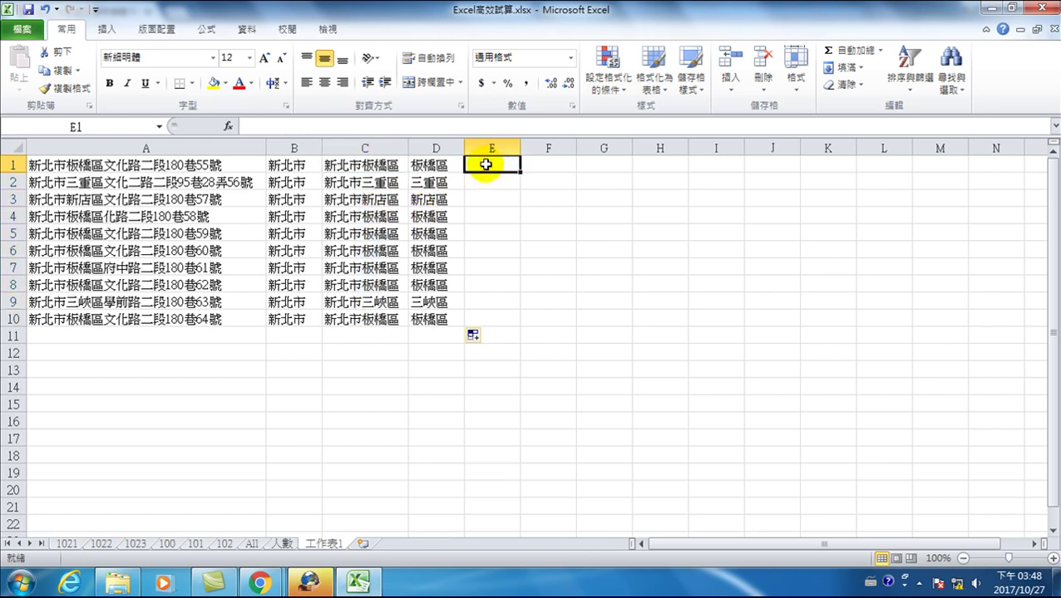